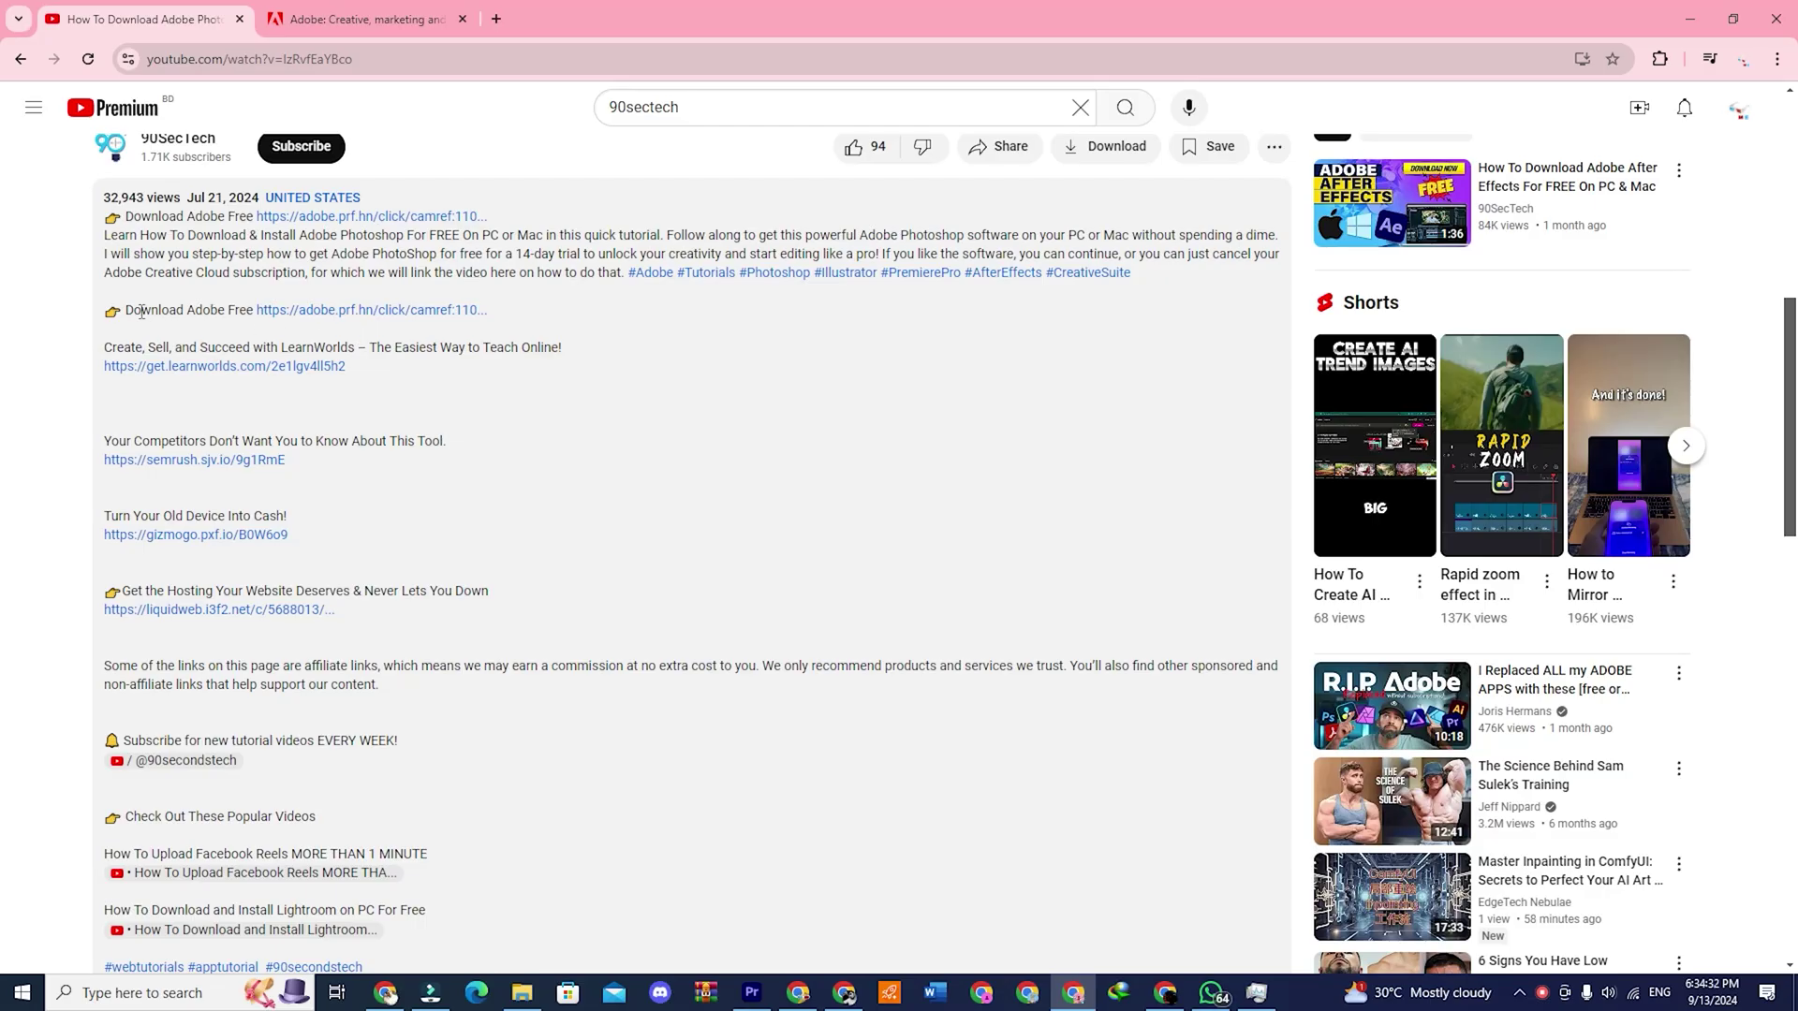
Step: Follow the adobe.prf.hn link from the video description and go to Adobe sign-in
{"action": "left_click_drag", "start_coordinate": [123, 311], "coordinate": [525, 311]}
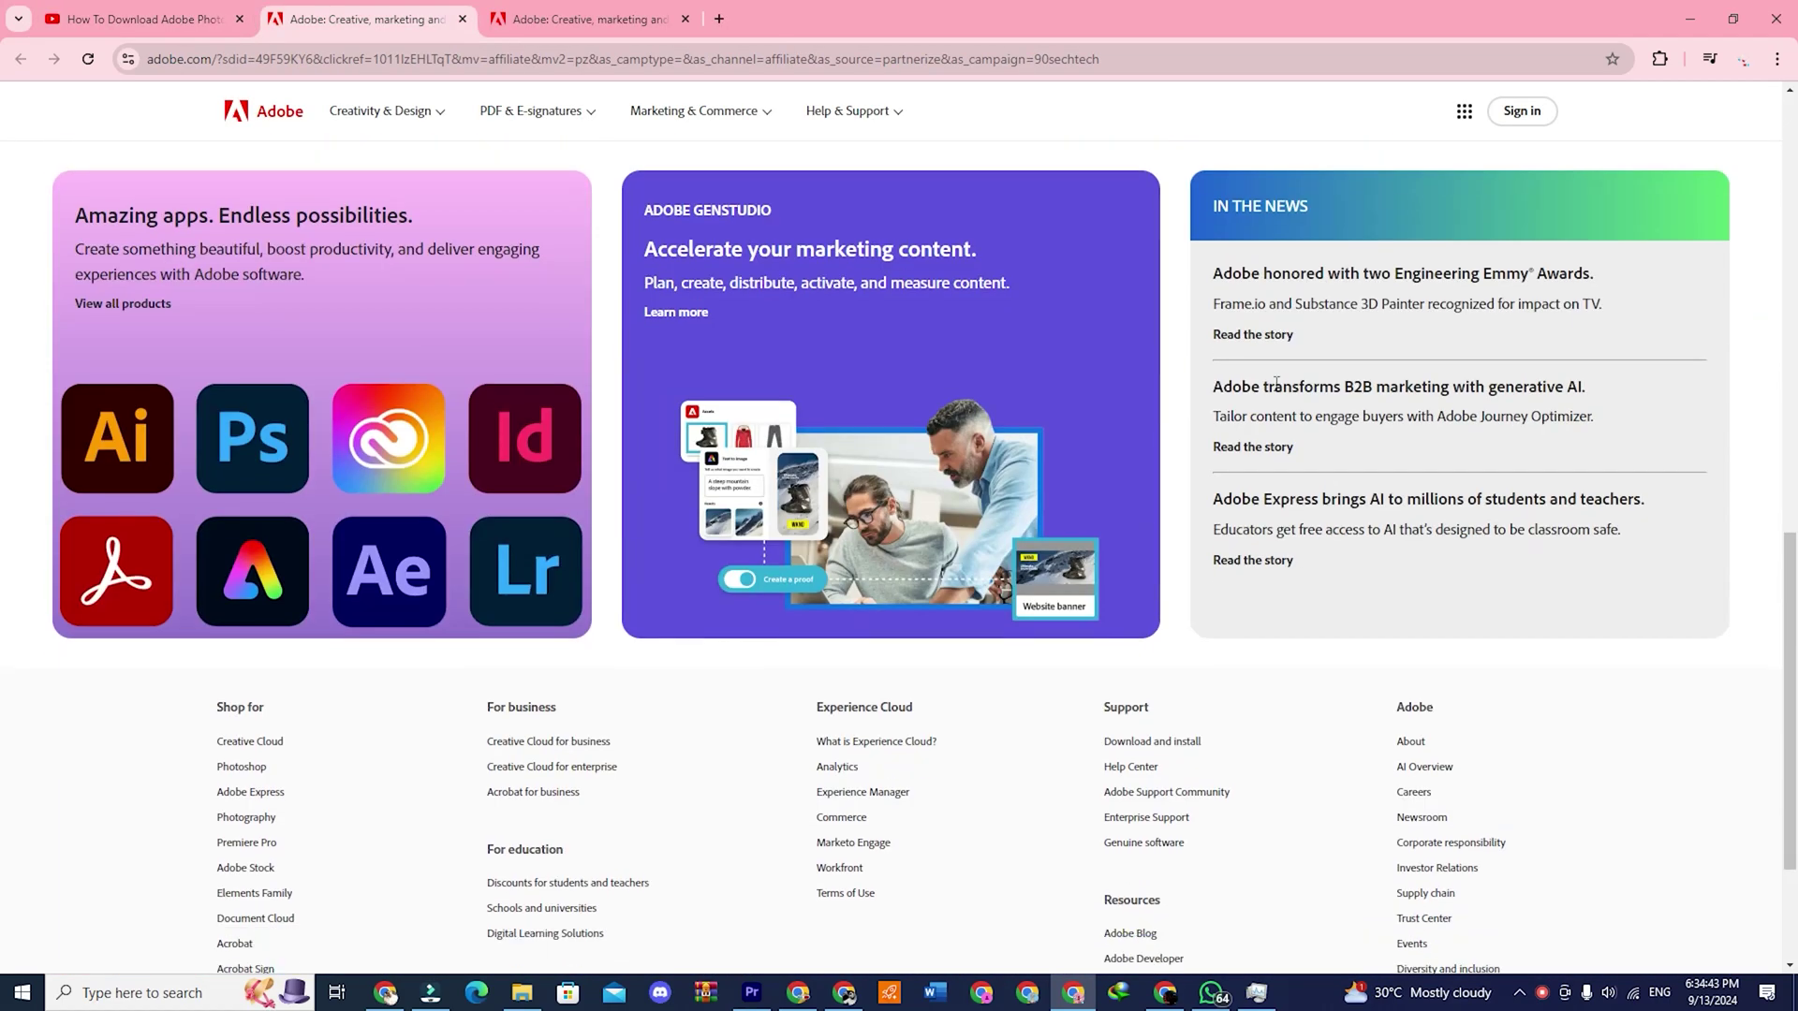
{"action": "scroll", "coordinate": [1285, 392], "scroll_direction": "down", "scroll_amount": 3}
{"action": "scroll", "coordinate": [1328, 403], "scroll_direction": "up", "scroll_amount": 3}
{"action": "scroll", "coordinate": [1328, 403], "scroll_direction": "up", "scroll_amount": 5}
{"action": "scroll", "coordinate": [1360, 399], "scroll_direction": "up", "scroll_amount": 5}
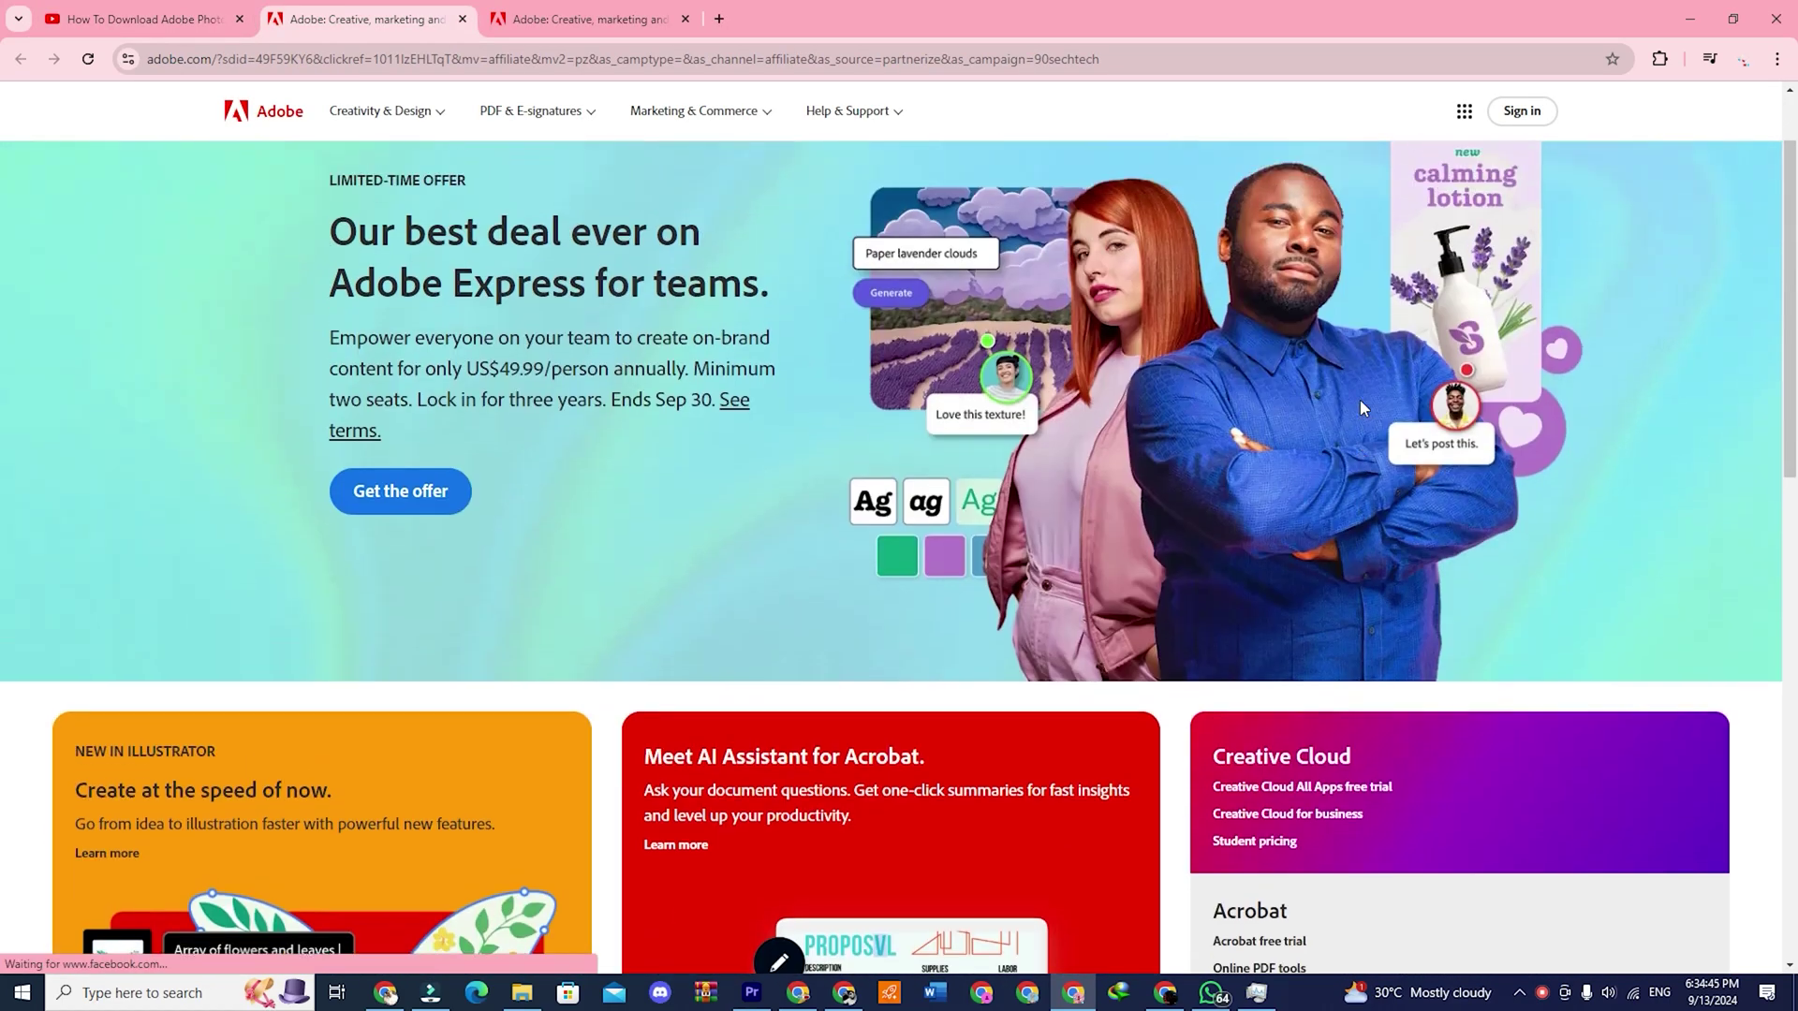
{"action": "scroll", "coordinate": [1360, 400], "scroll_direction": "up", "scroll_amount": 2}
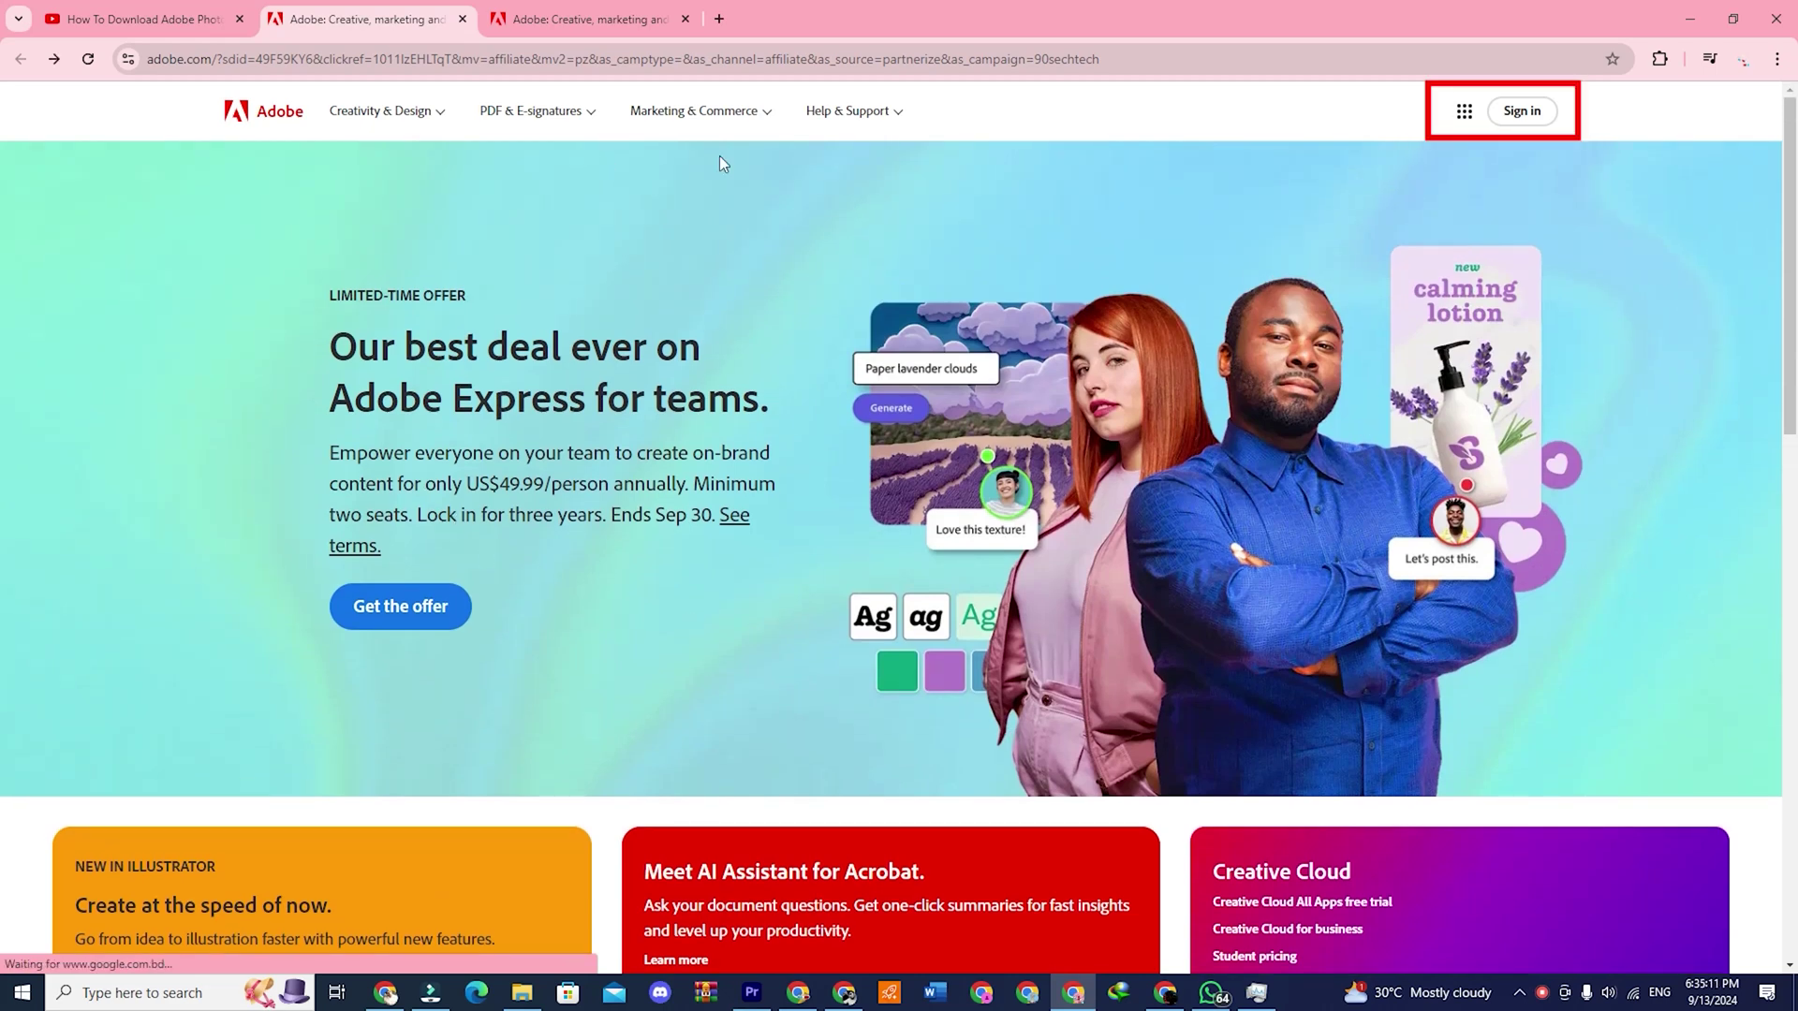
{"action": "left_click", "coordinate": [1524, 111]}
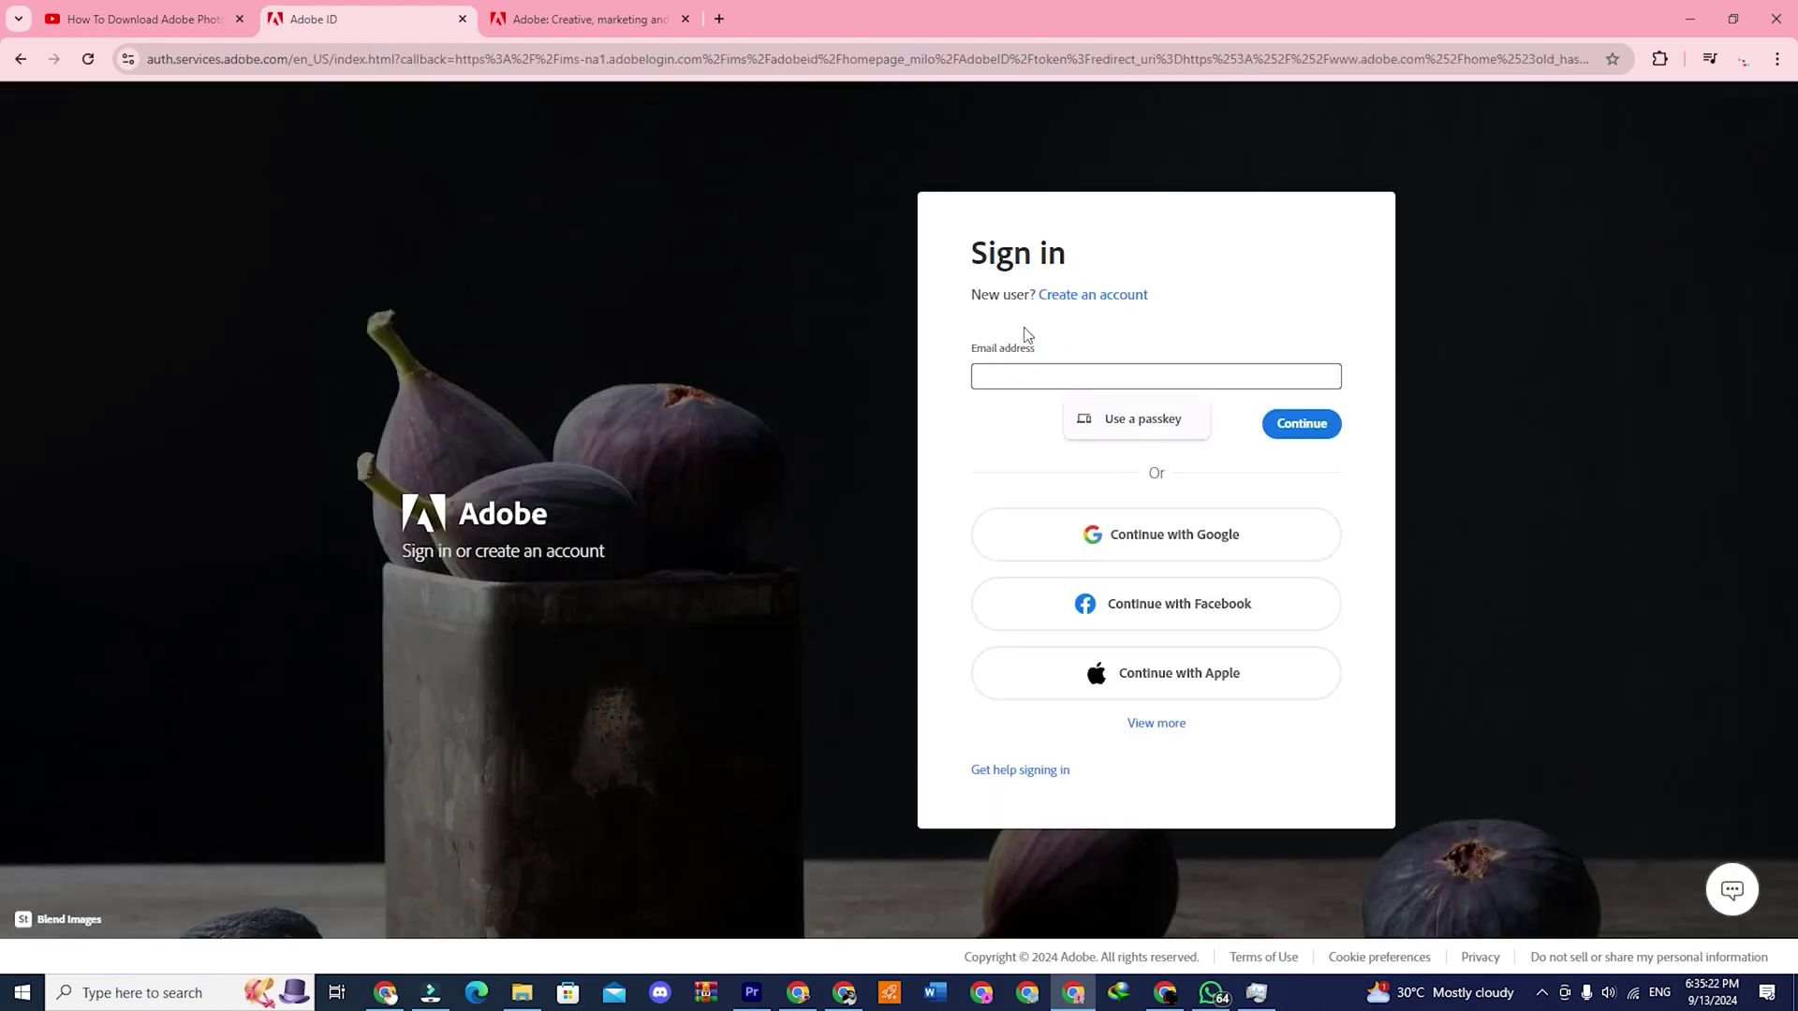
Step: Create an Adobe account with an email and Chrome's suggested strong password, then continue
{"action": "left_click", "coordinate": [1105, 301]}
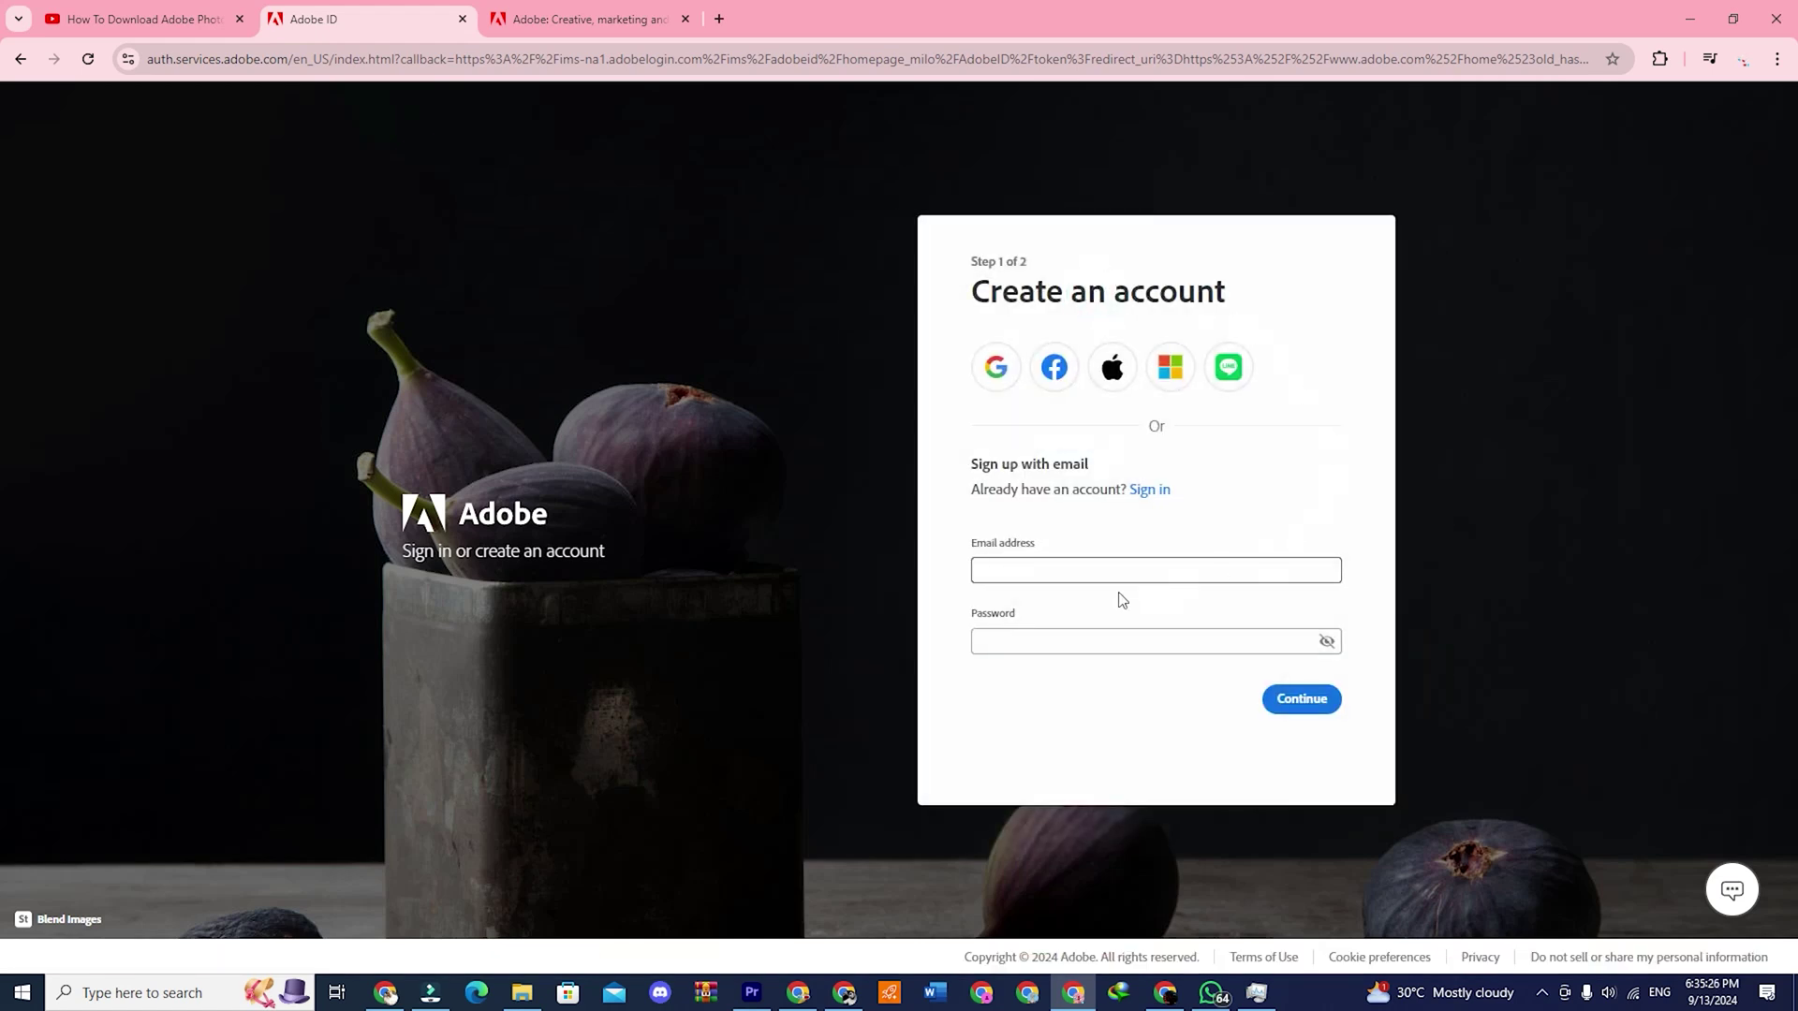
{"action": "left_click", "coordinate": [1043, 572]}
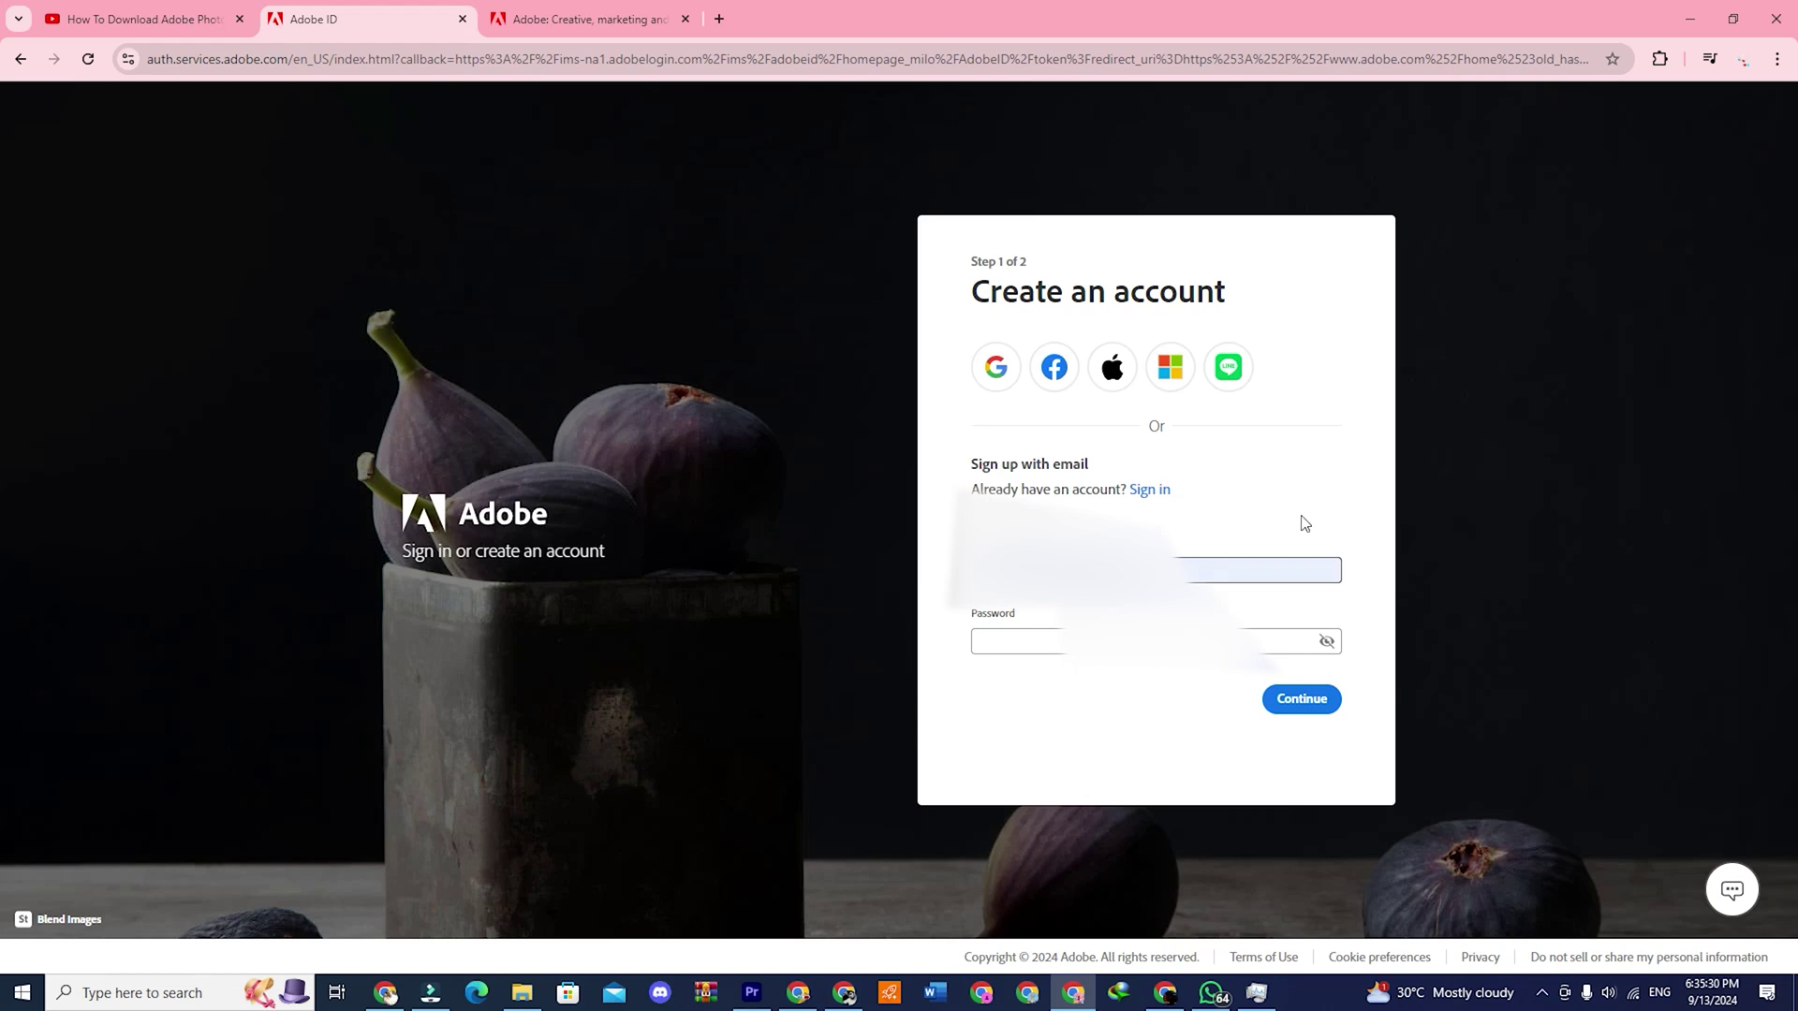
{"action": "left_click", "coordinate": [1124, 641]}
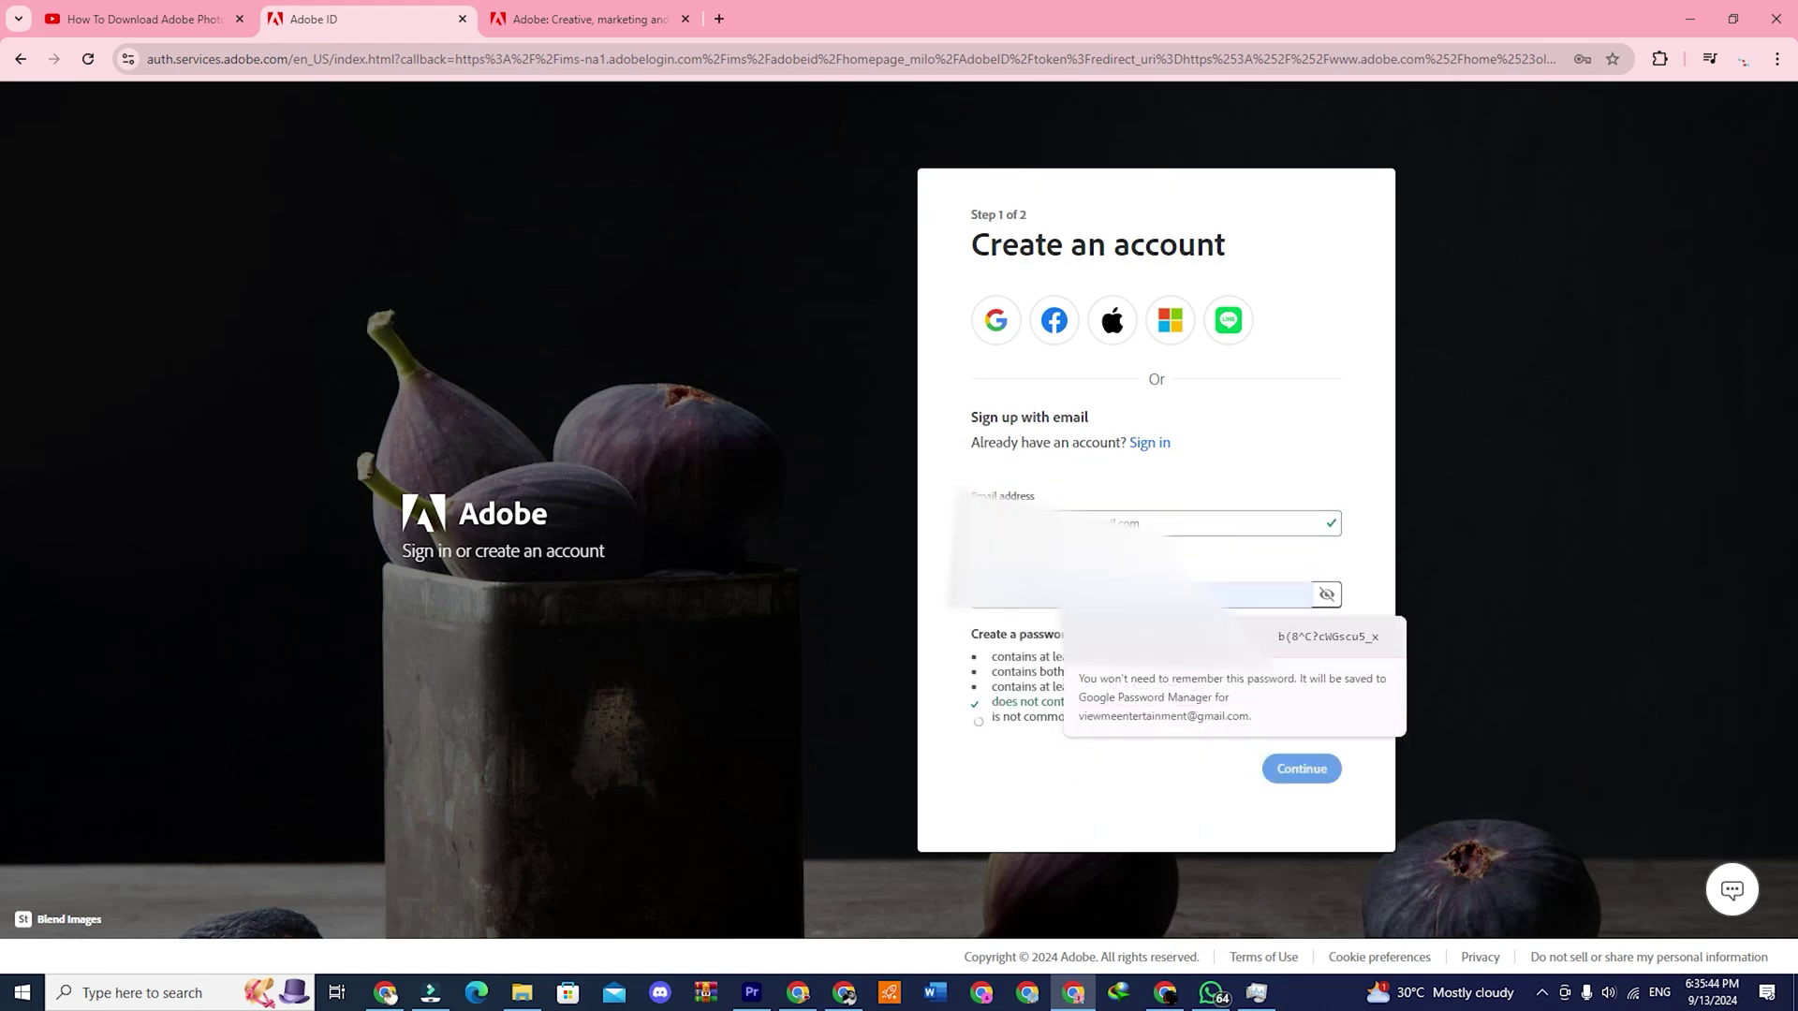
{"action": "left_click", "coordinate": [1085, 642]}
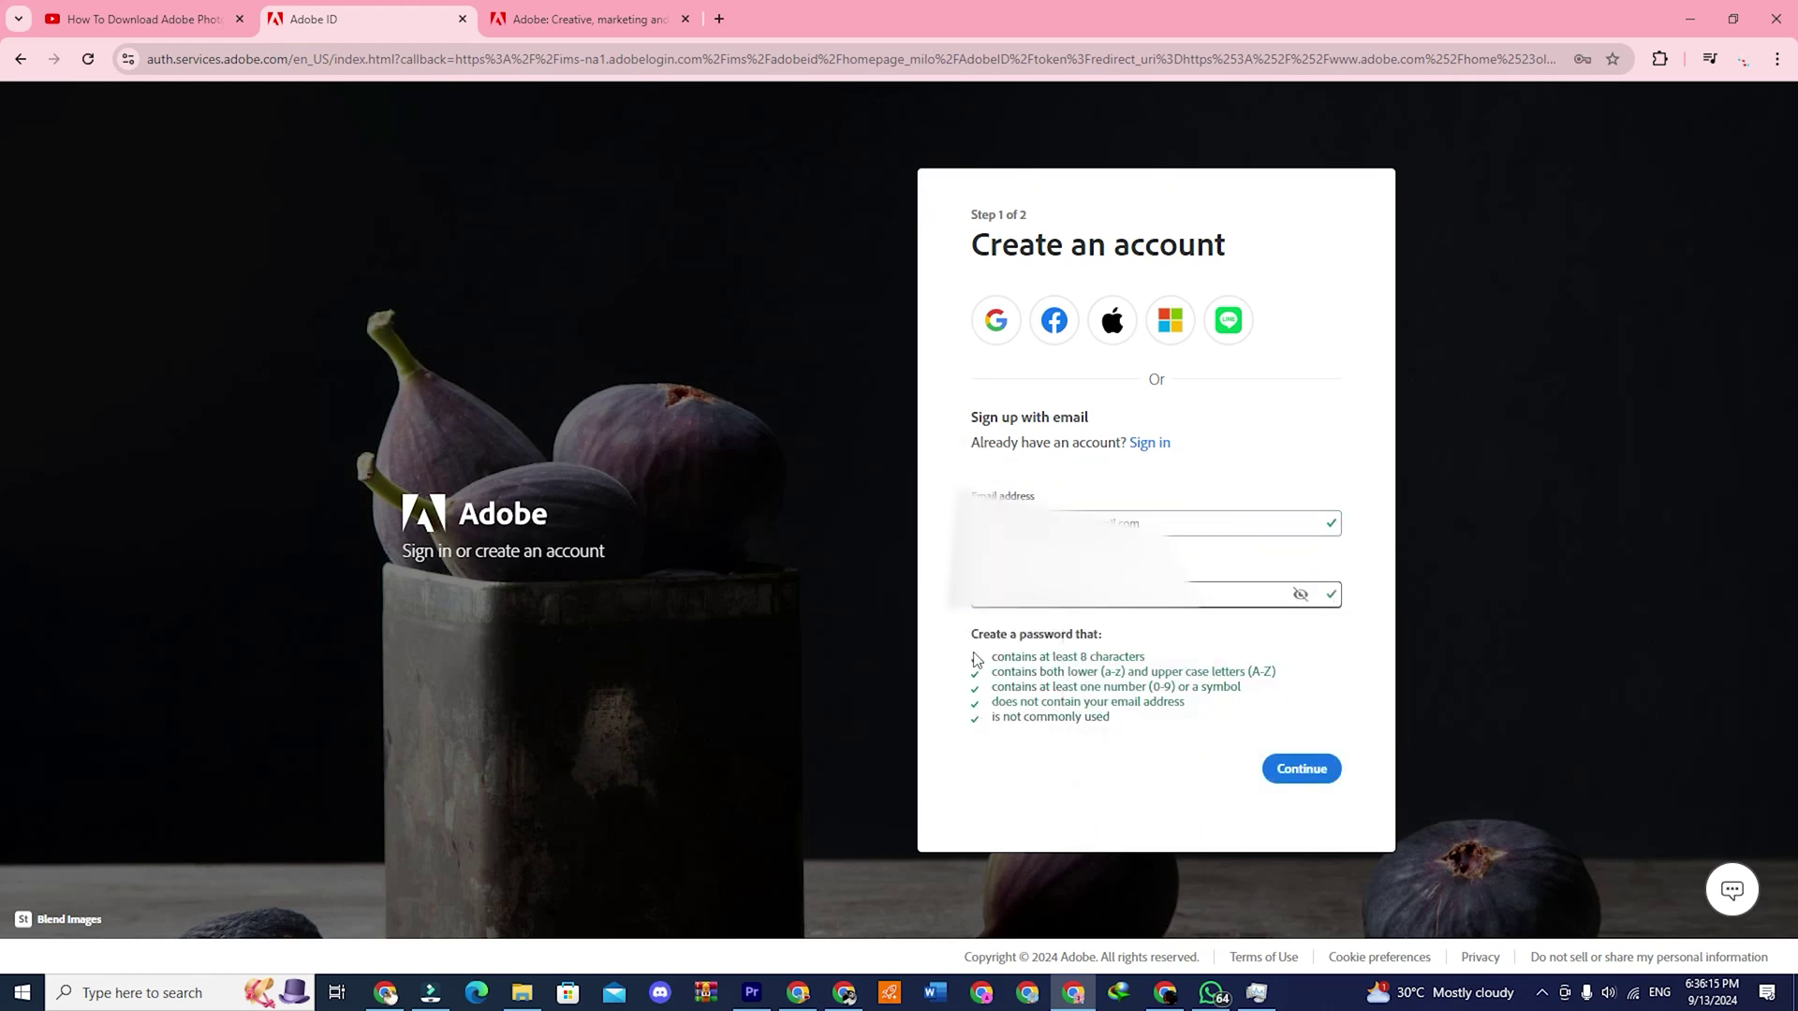
{"action": "left_click_drag", "start_coordinate": [981, 661], "coordinate": [1109, 719]}
{"action": "left_click", "coordinate": [1301, 769]}
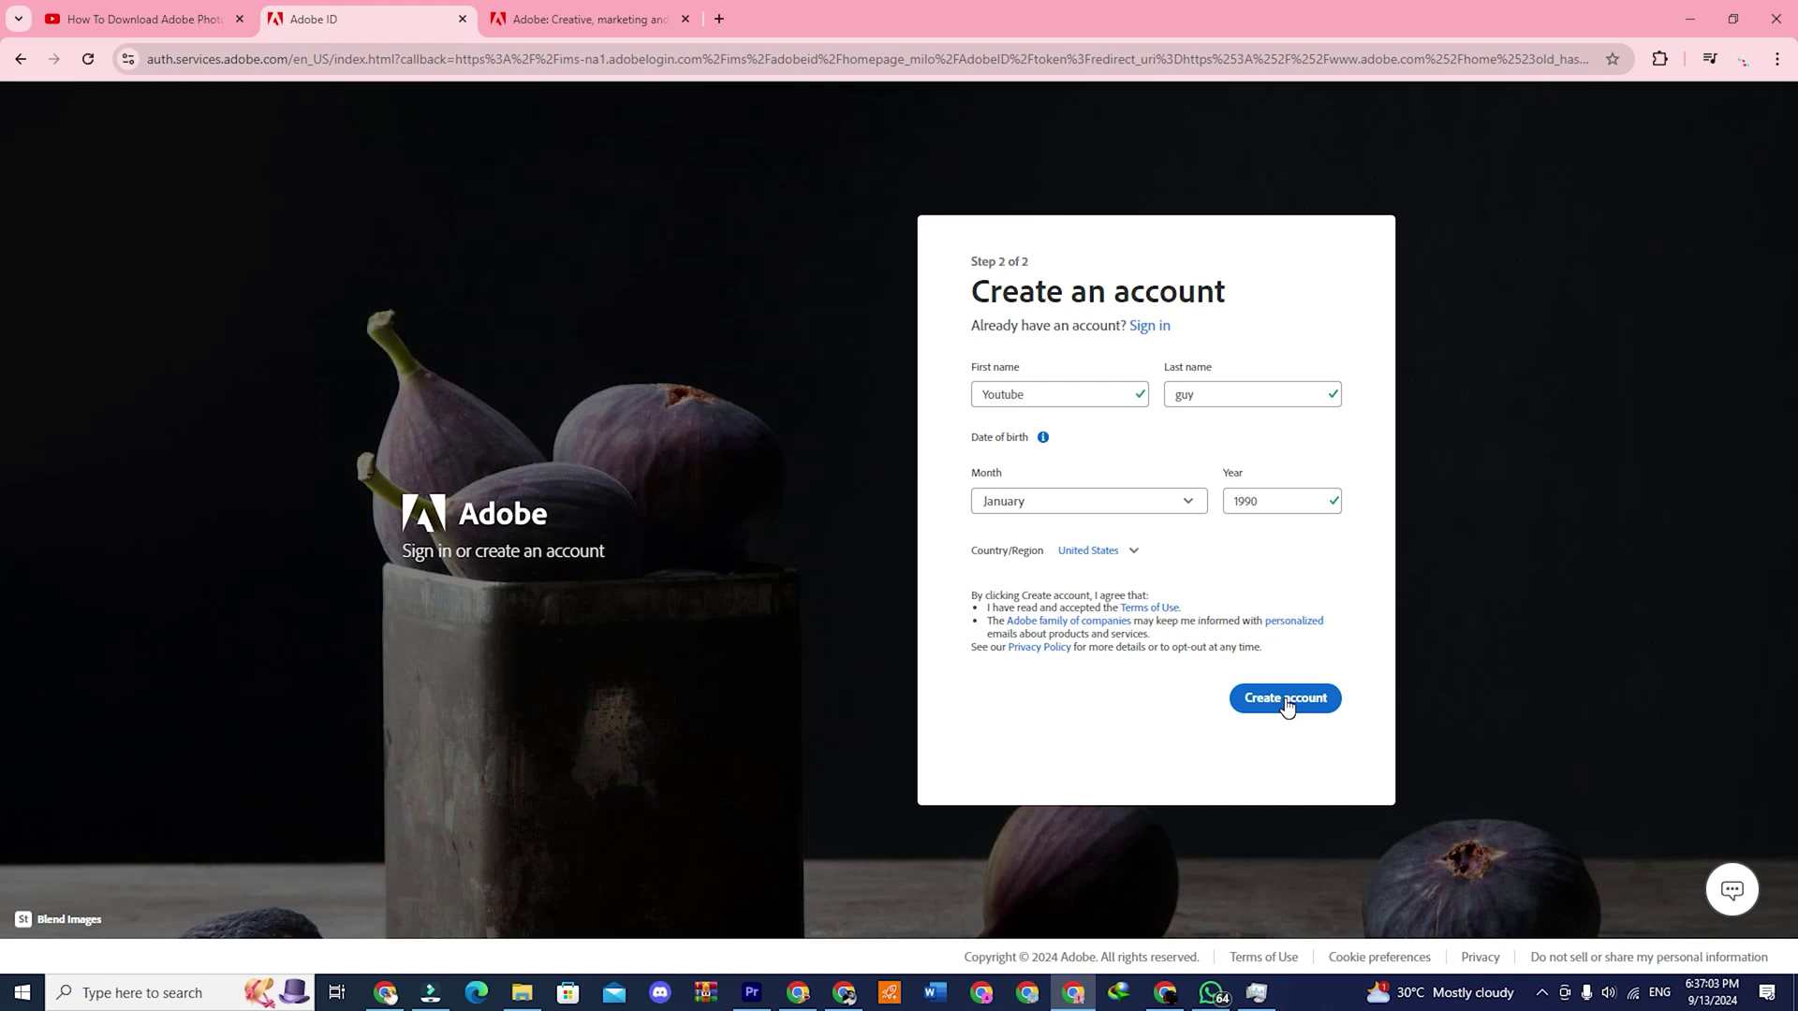
Step: Submit first name, last name and birth month and year to create the account
{"action": "left_click", "coordinate": [1286, 702]}
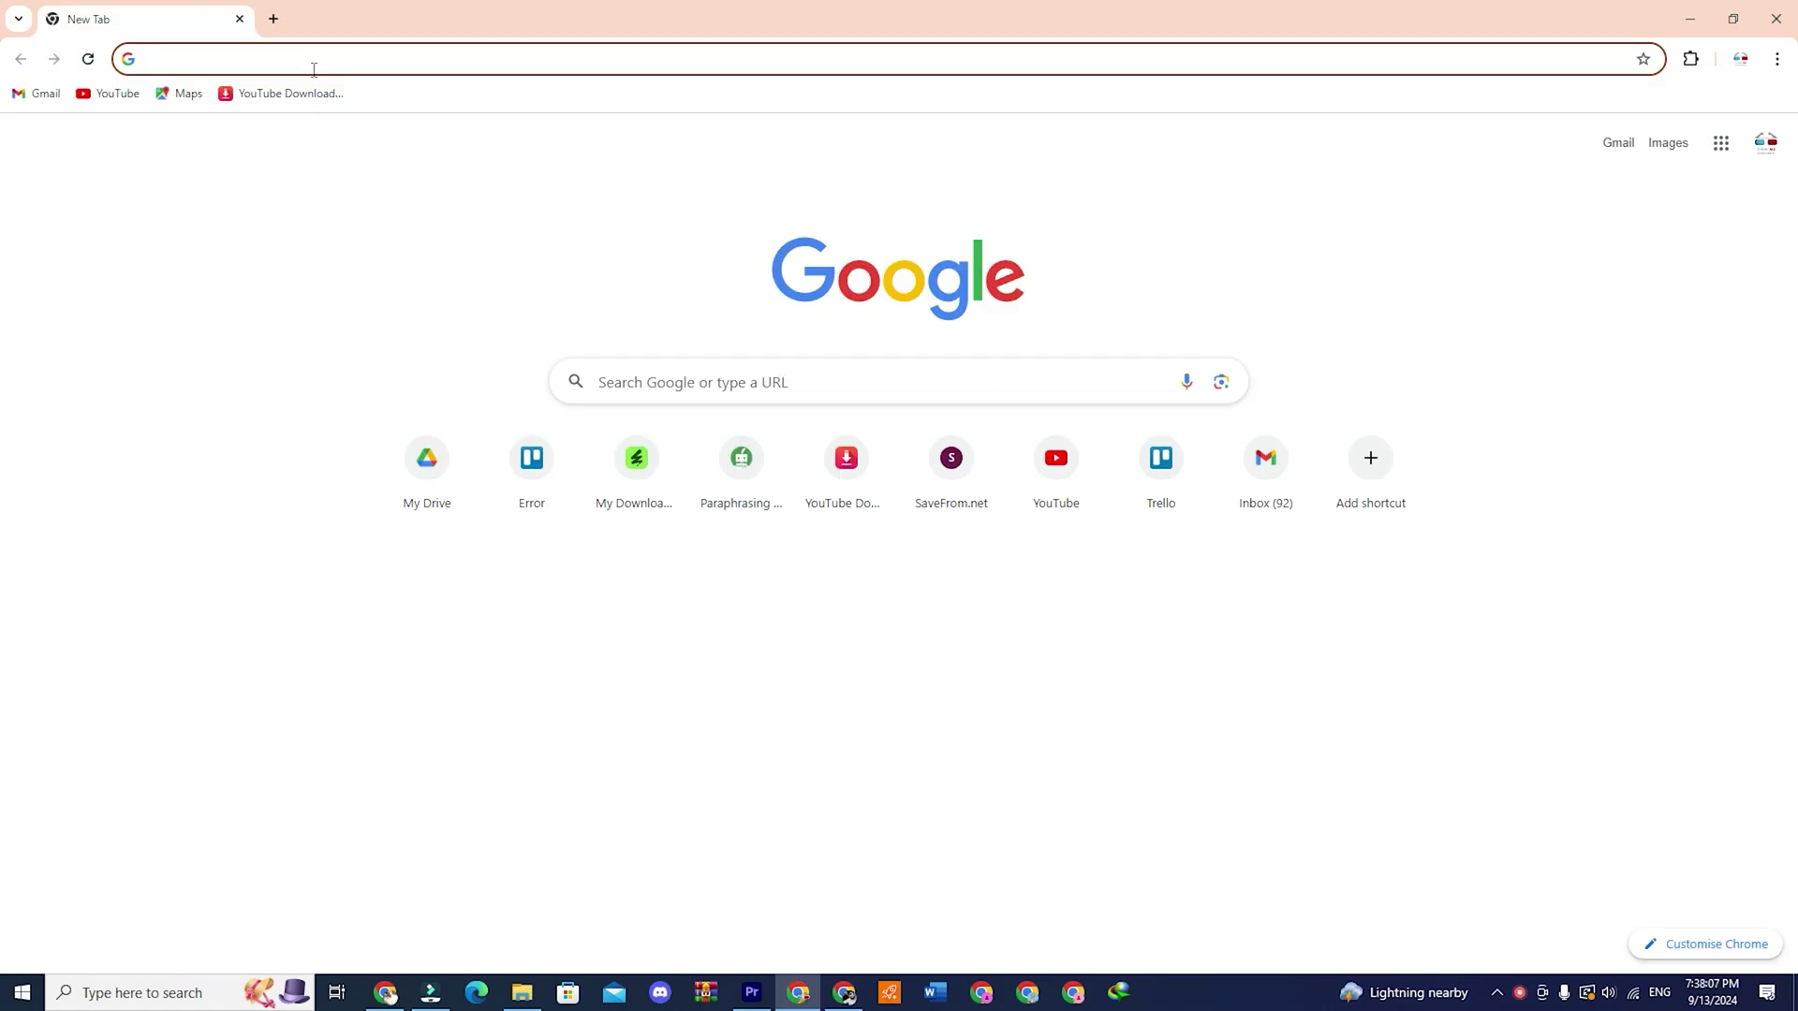
{"action": "type", "text": "adobe creative cloud "}
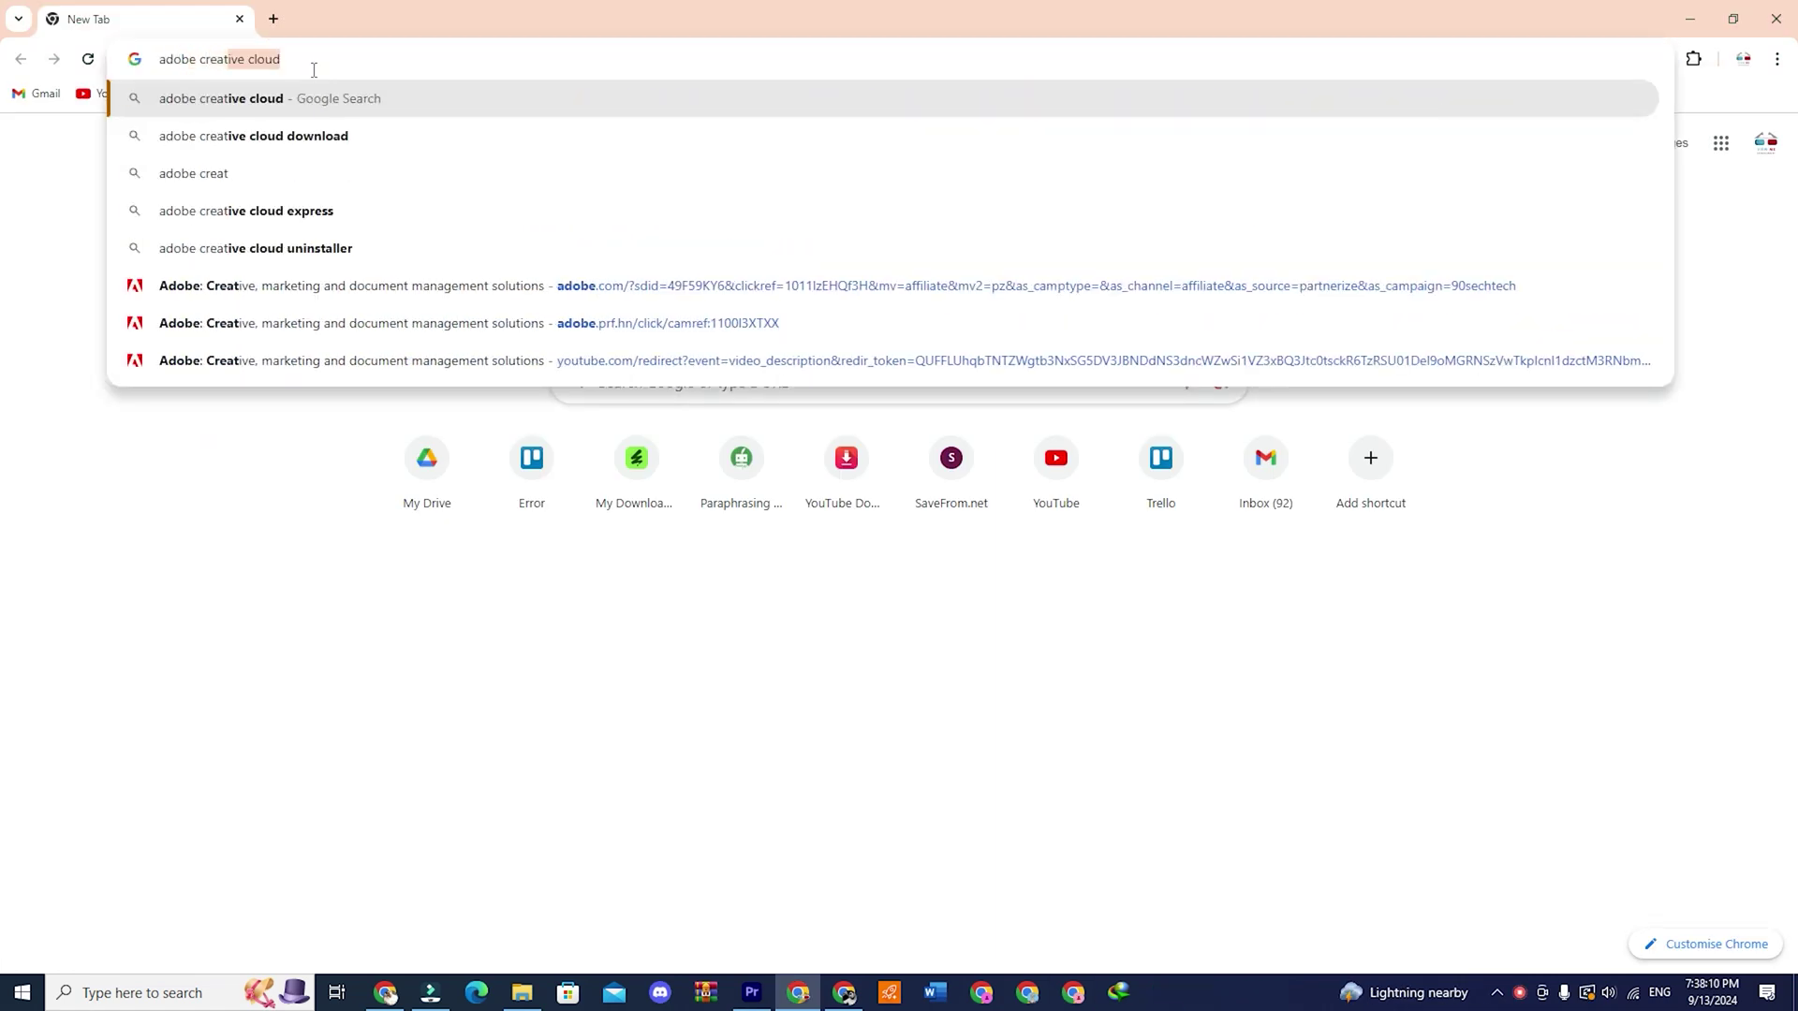
{"action": "type", "text": "free trial"}
Step: Search 'adobe creative cloud free trial' and start the All Apps free trial from Adobe's downloads page
{"action": "key", "text": "Return"}
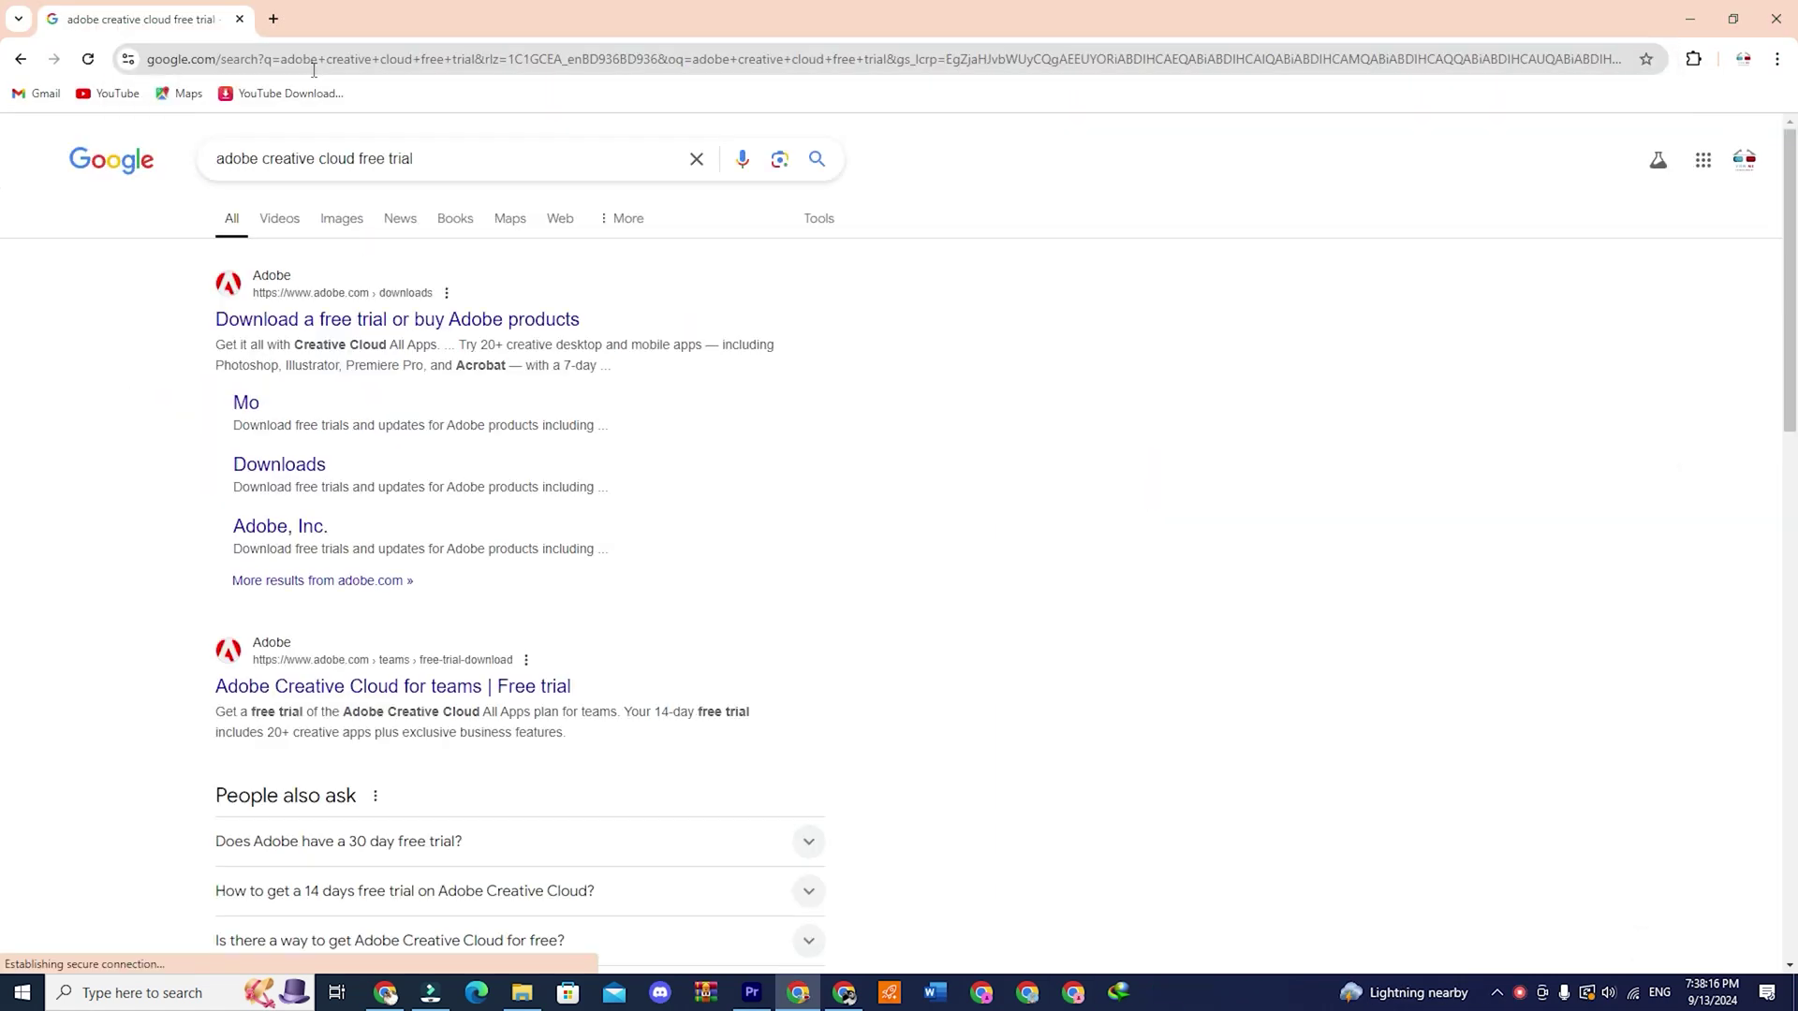
{"action": "left_click", "coordinate": [375, 322]}
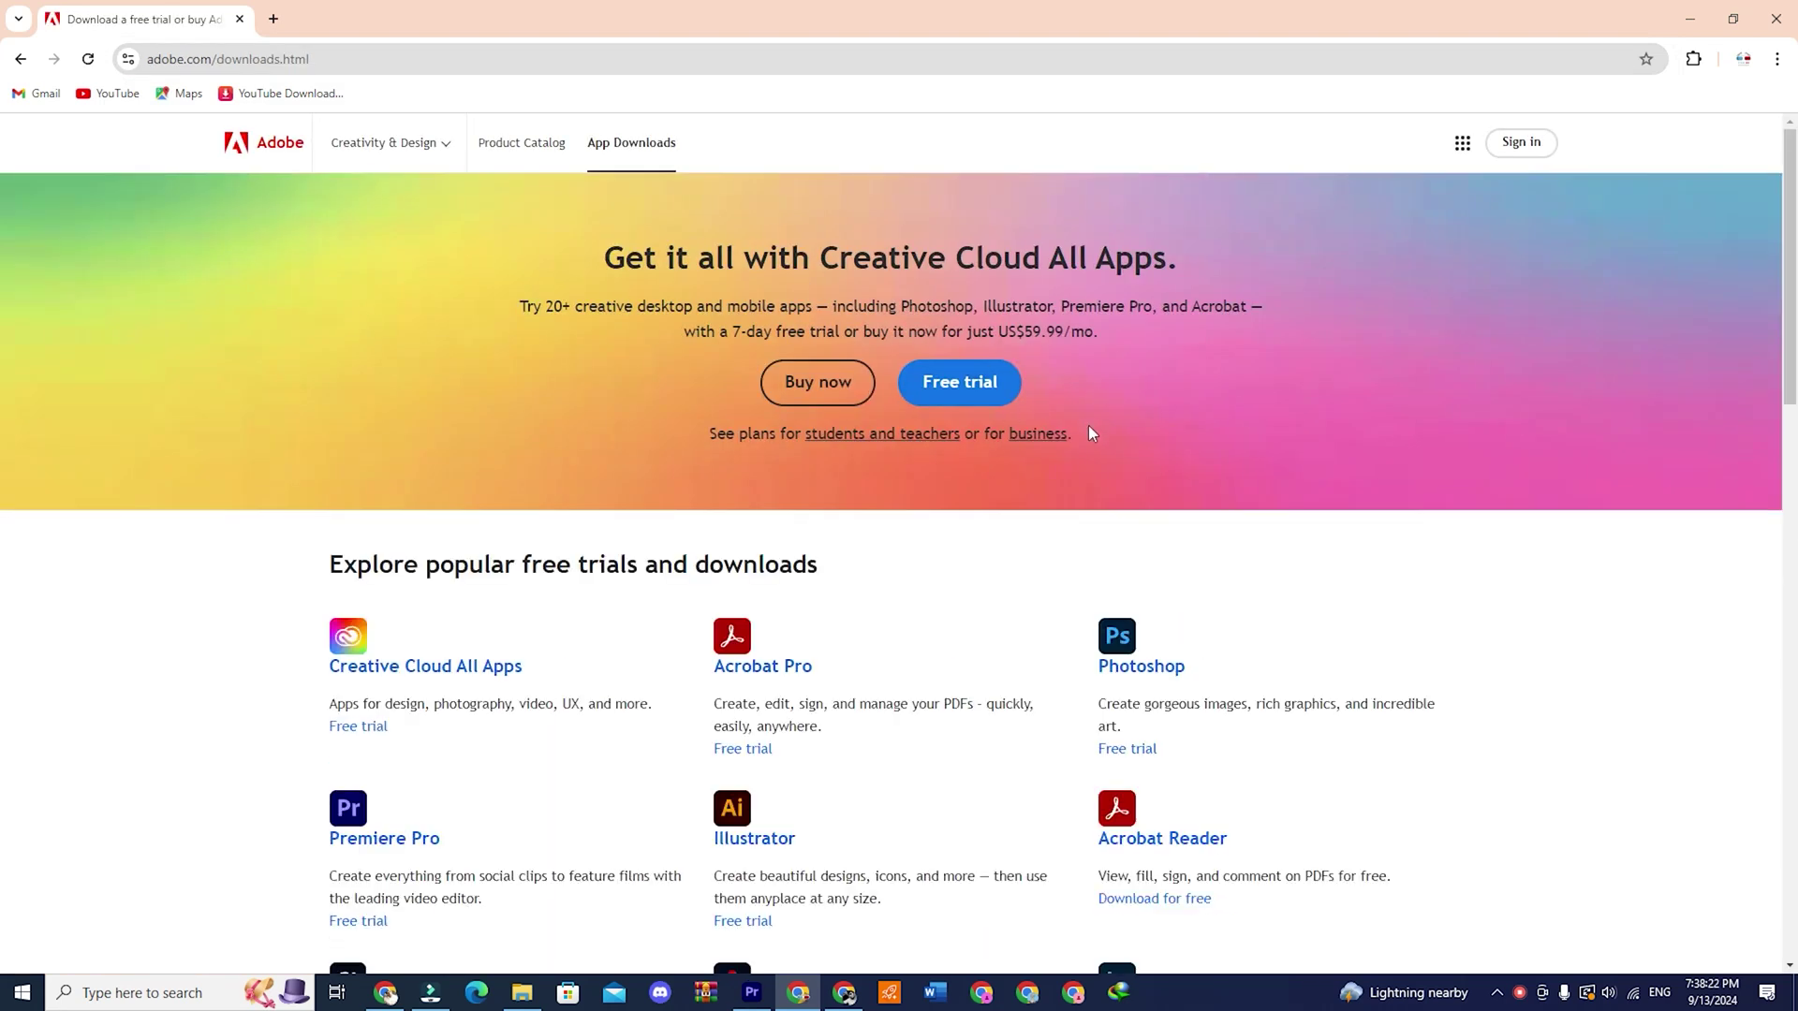
{"action": "left_click", "coordinate": [965, 388]}
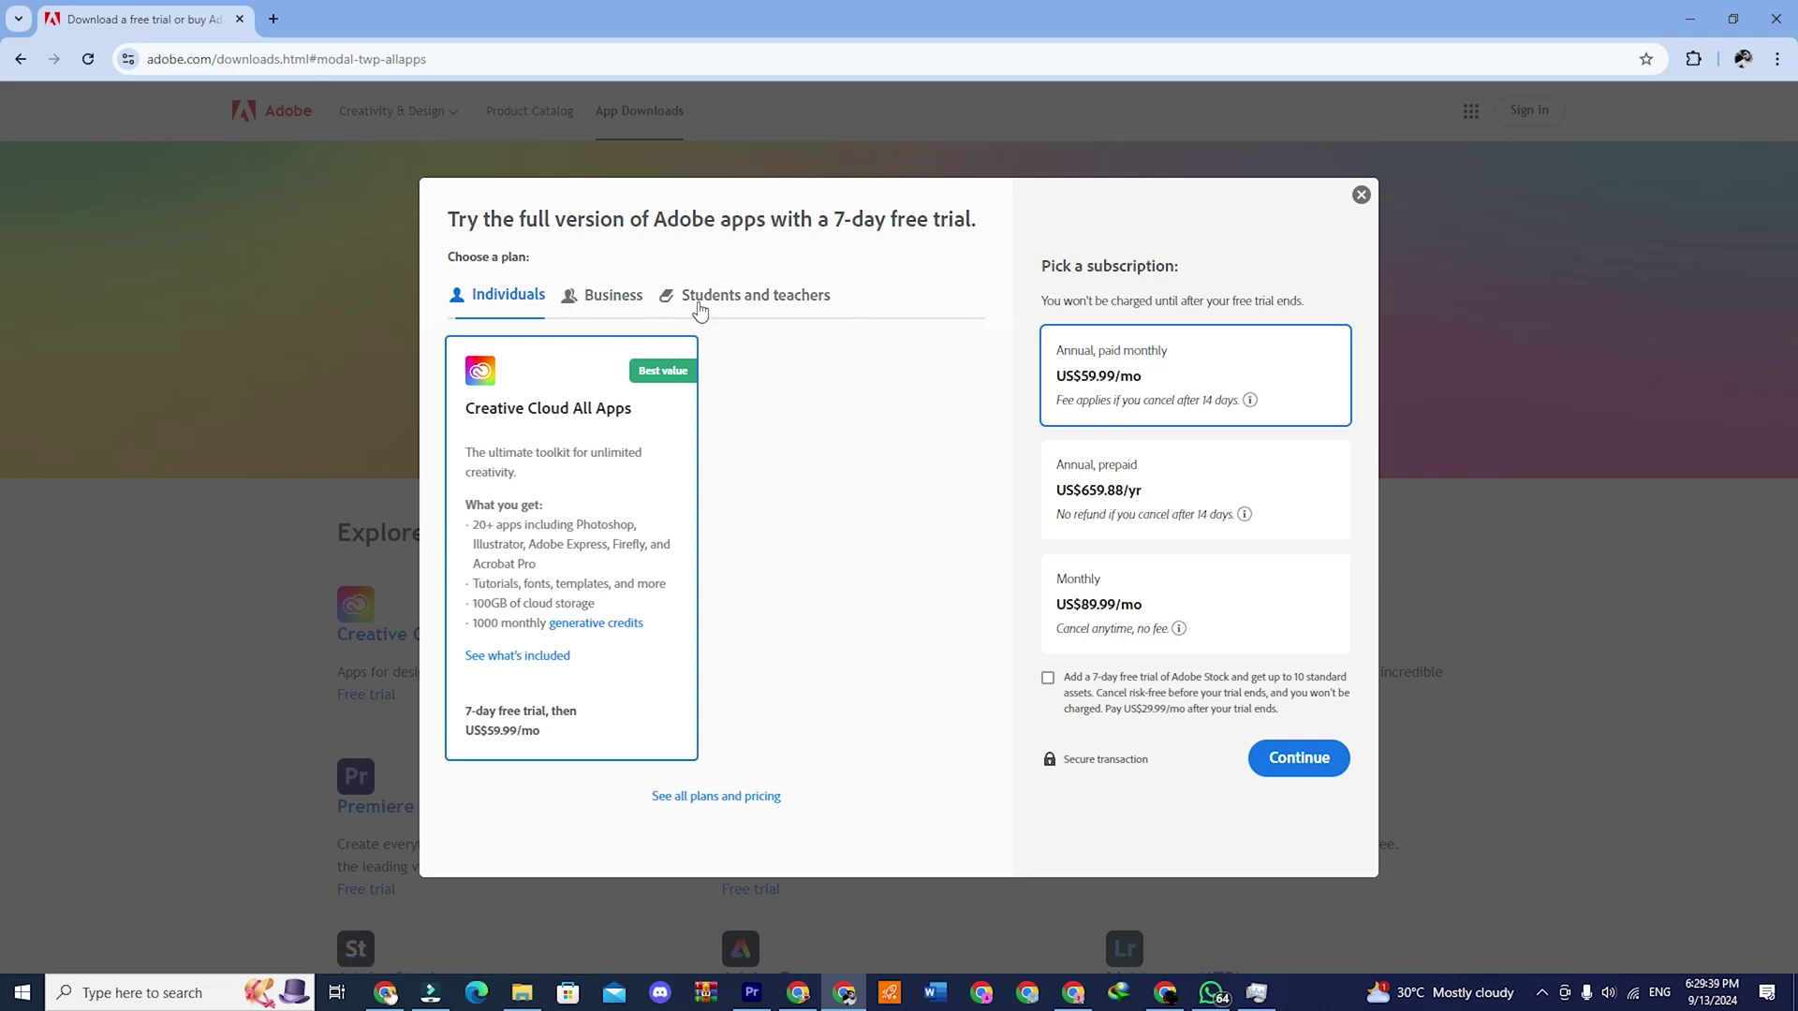
Step: Compare Business and Students plans, then continue with Individuals, Annual paid monthly
{"action": "left_click", "coordinate": [605, 295]}
{"action": "left_click", "coordinate": [766, 298]}
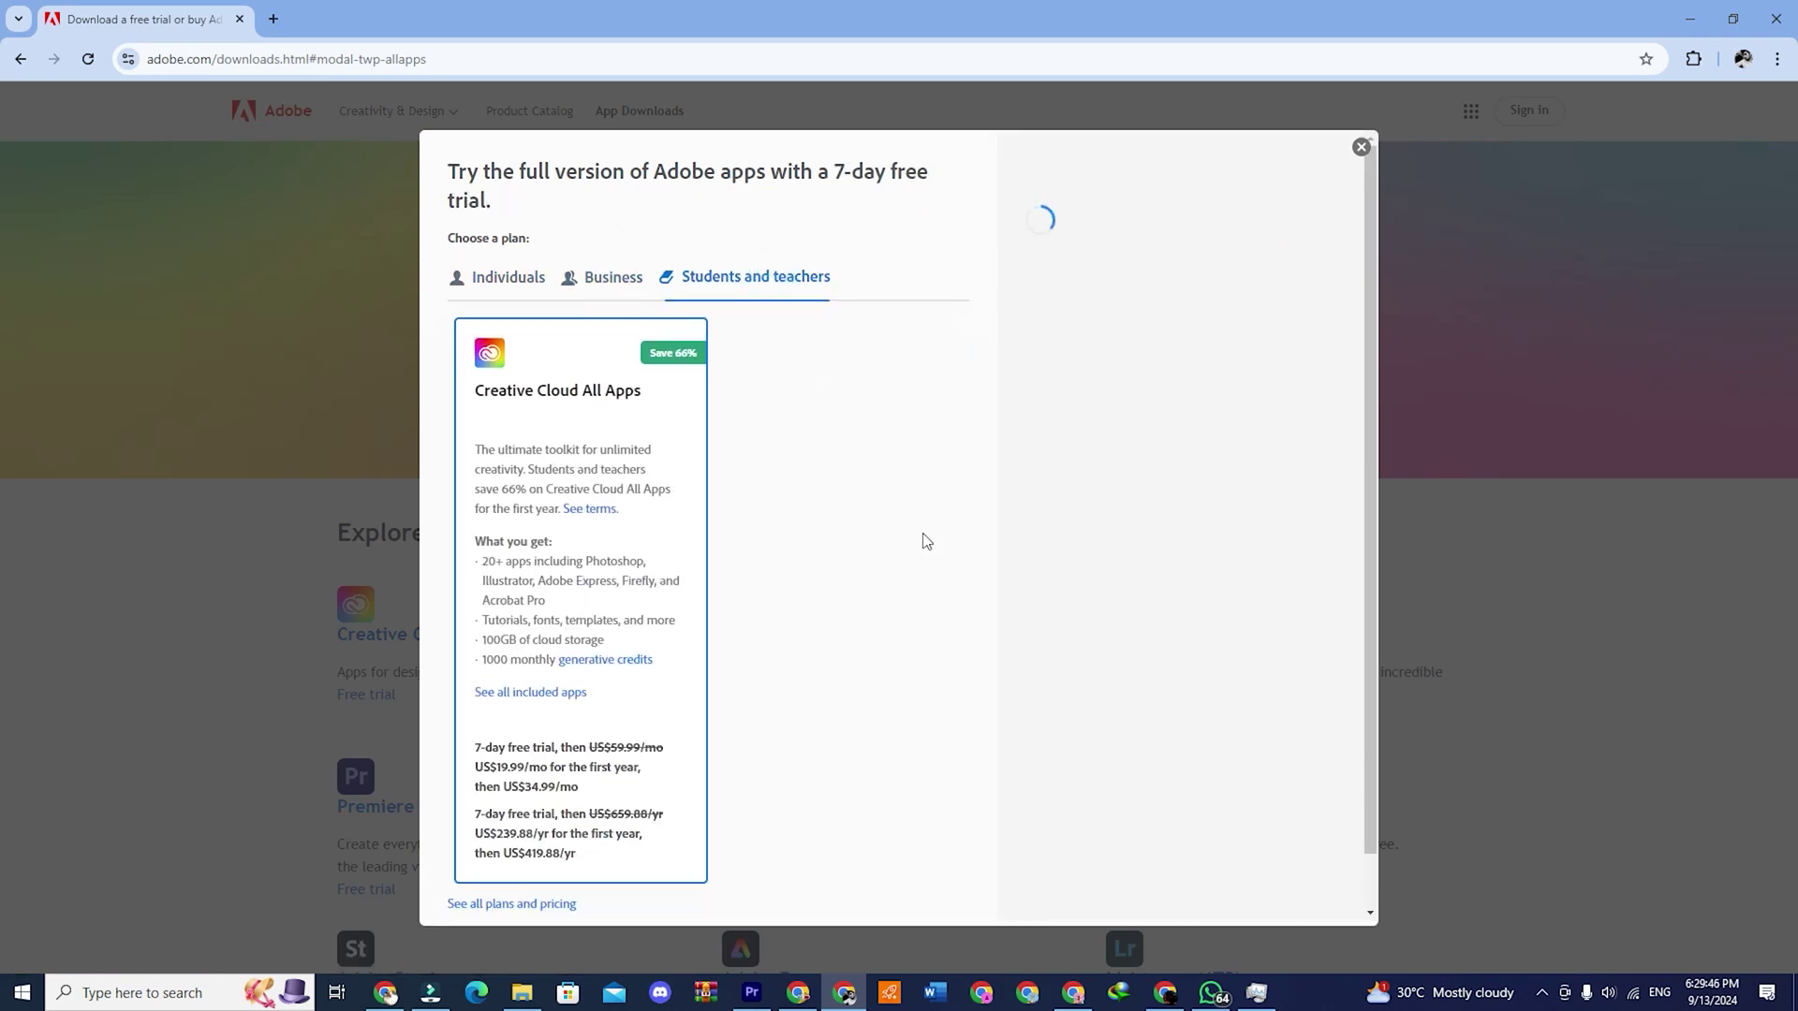
{"action": "left_click", "coordinate": [509, 248]}
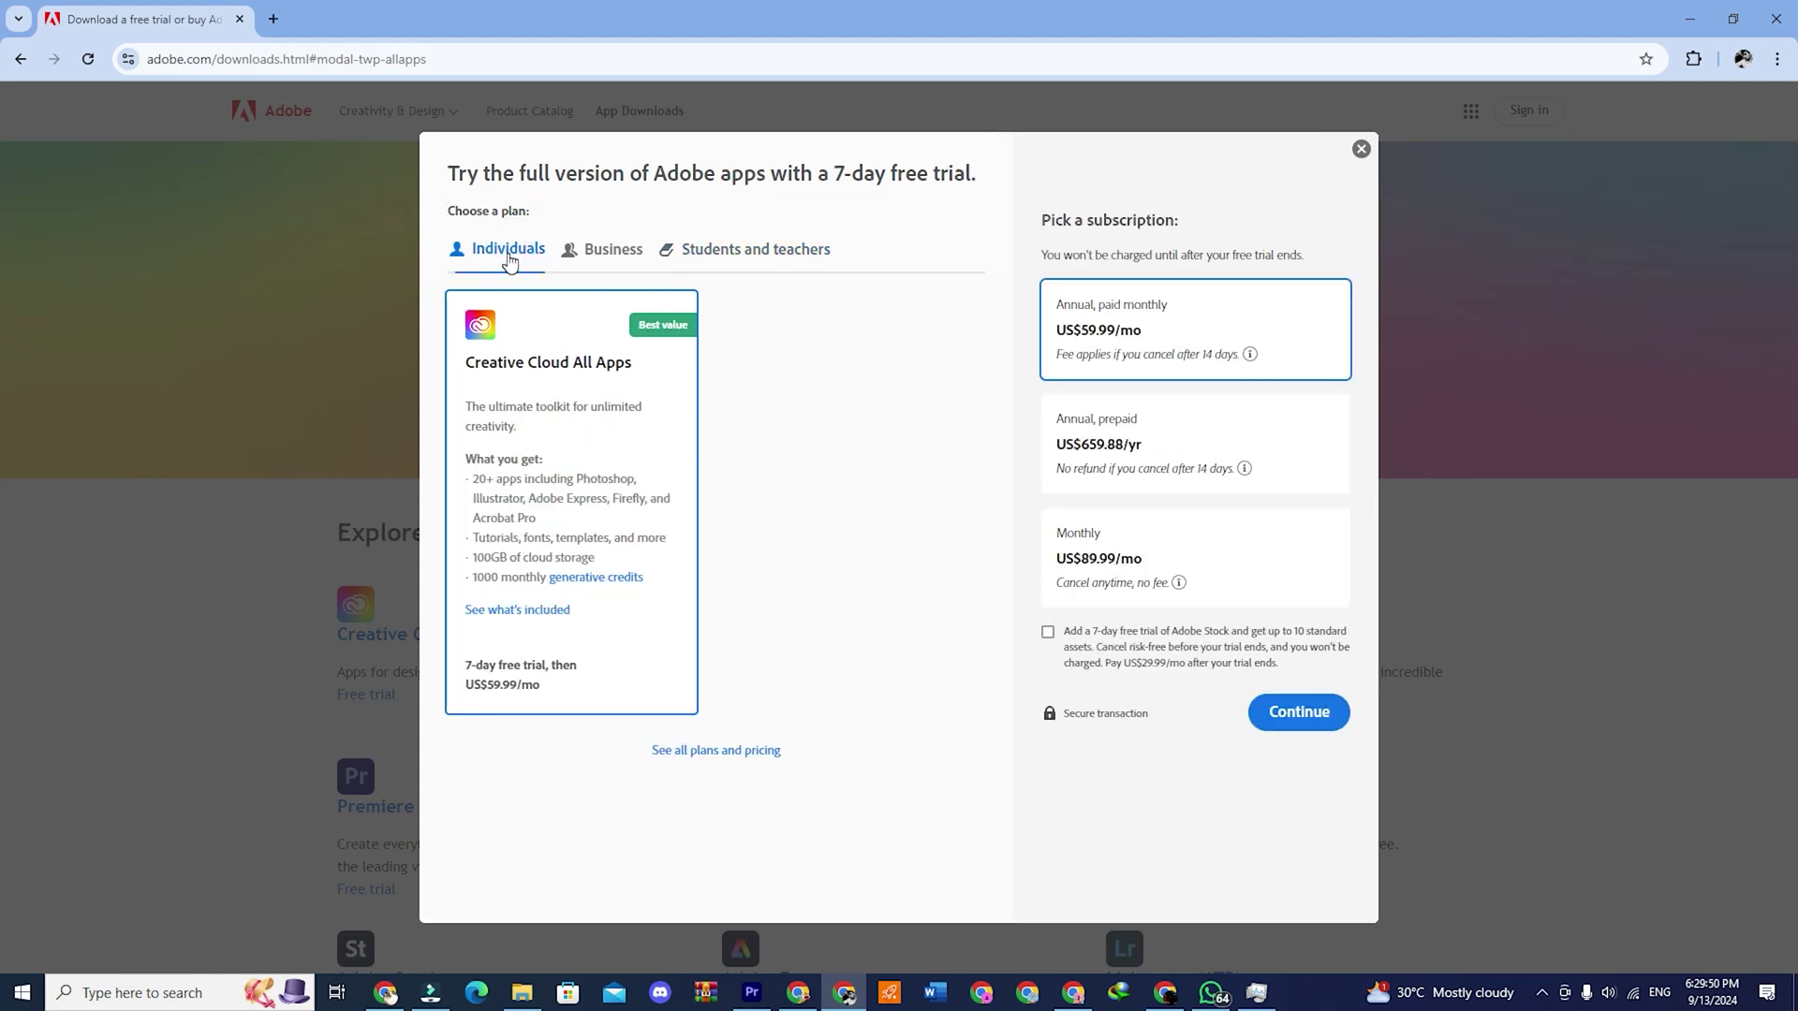
{"action": "left_click_drag", "start_coordinate": [464, 663], "coordinate": [566, 687]}
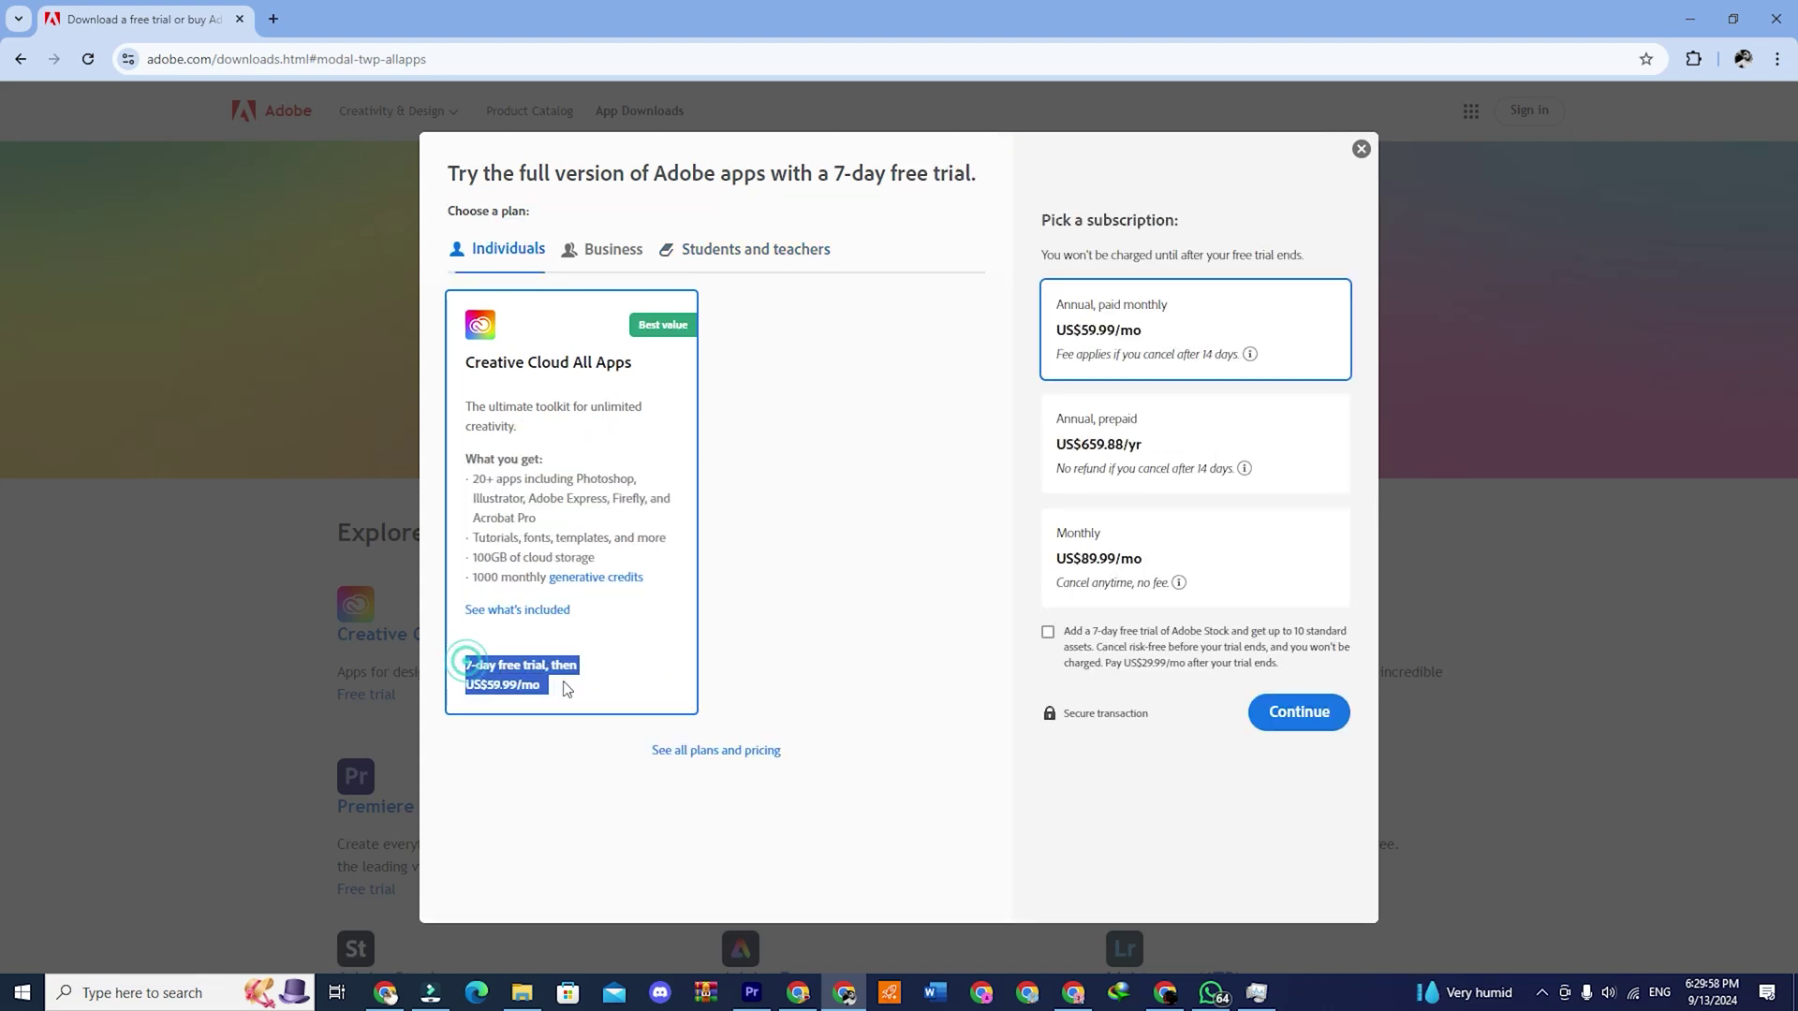
{"action": "left_click", "coordinate": [1298, 711]}
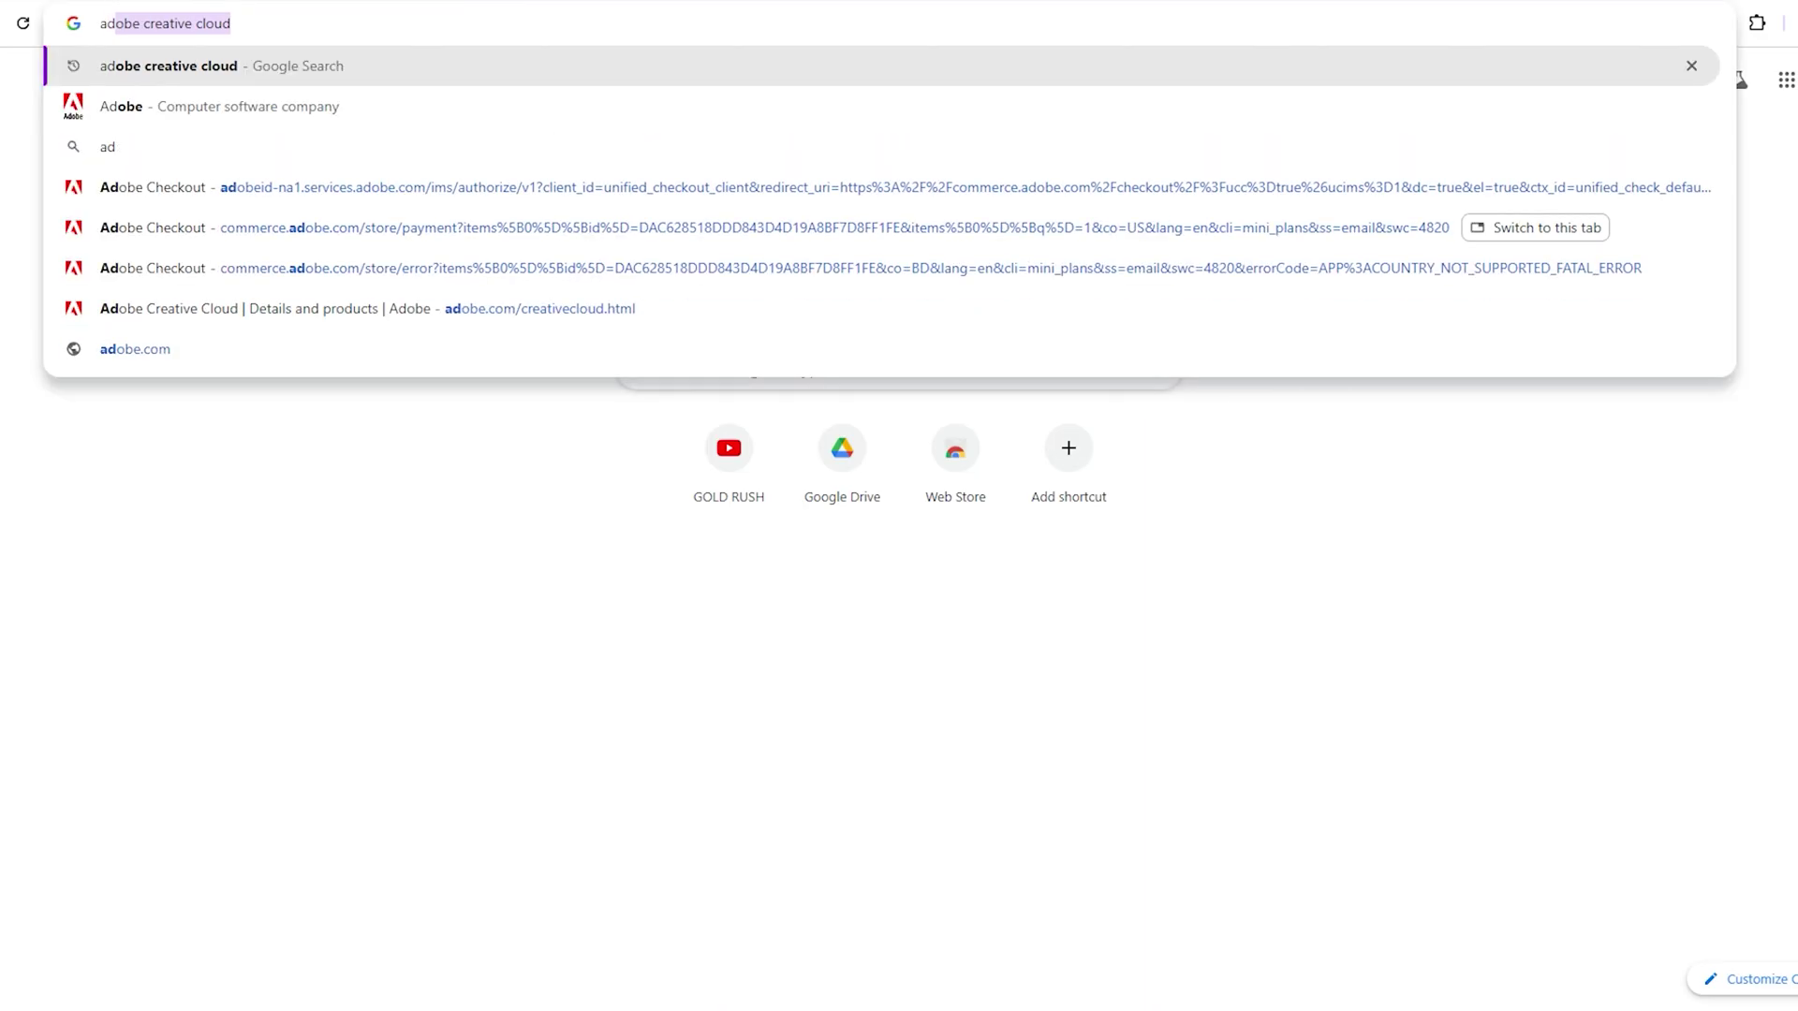
{"action": "type", "text": "adobe crea"}
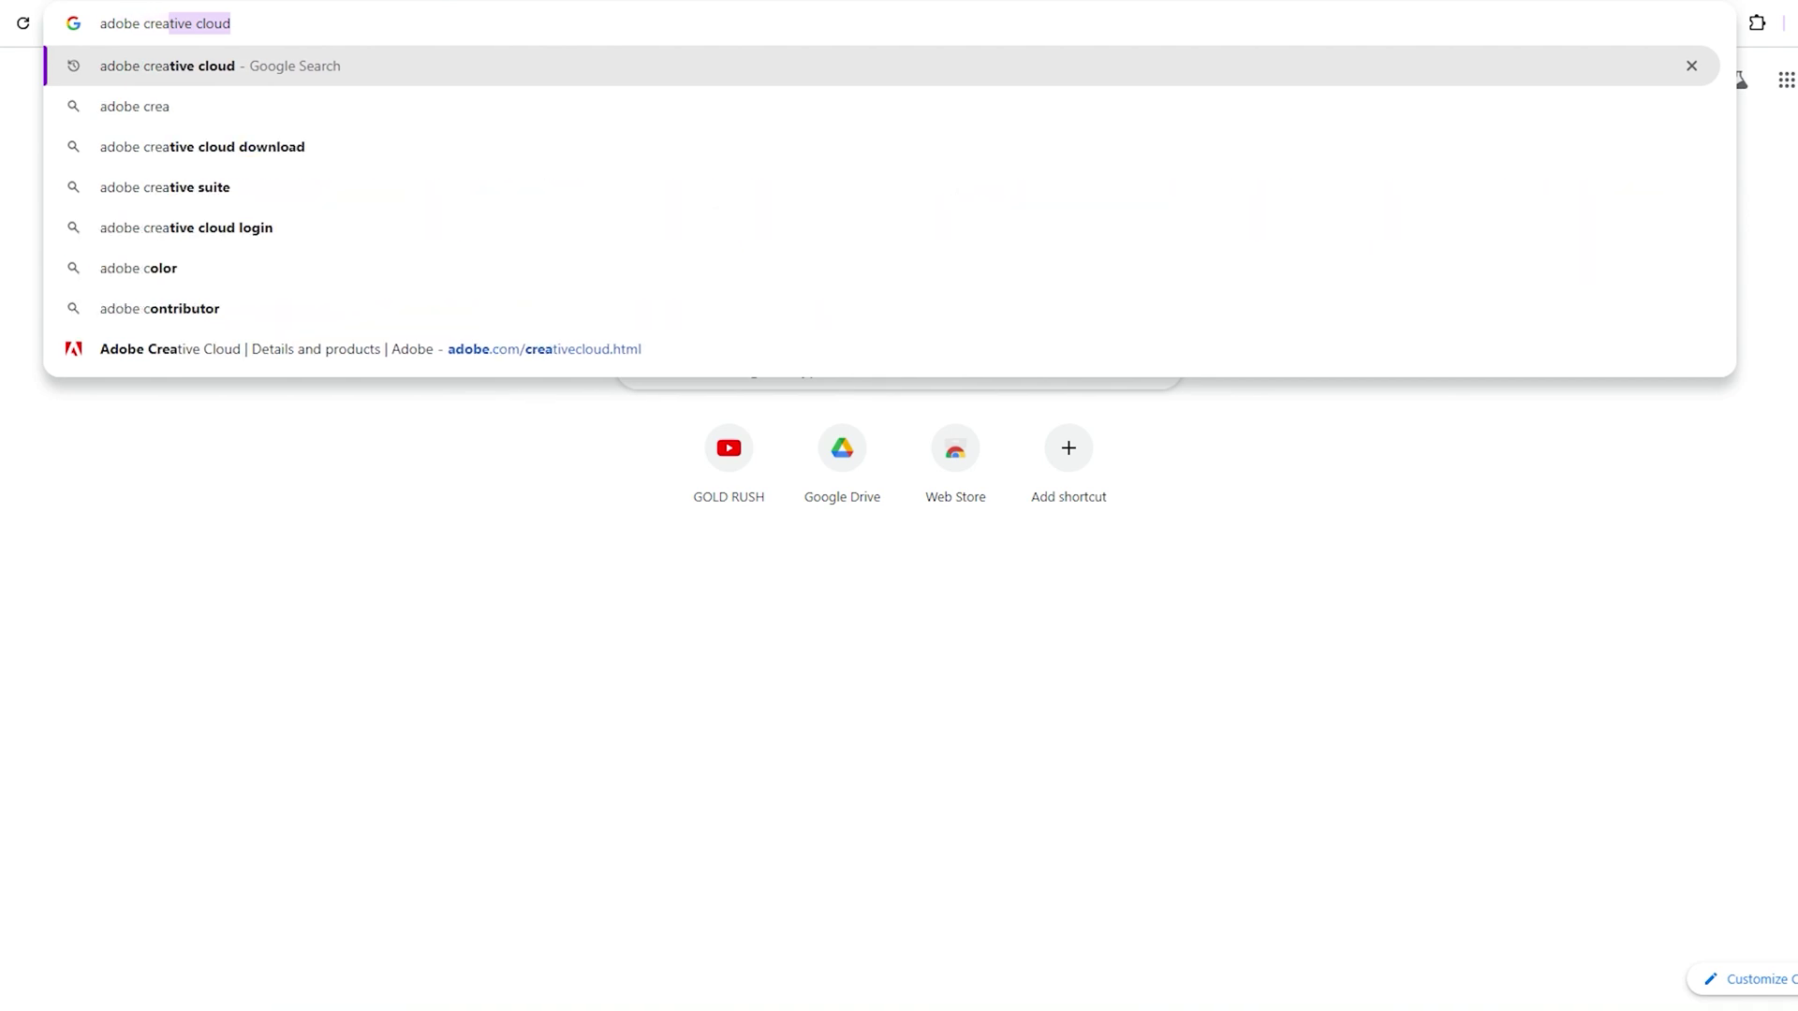
{"action": "type", "text": "tive cloud "}
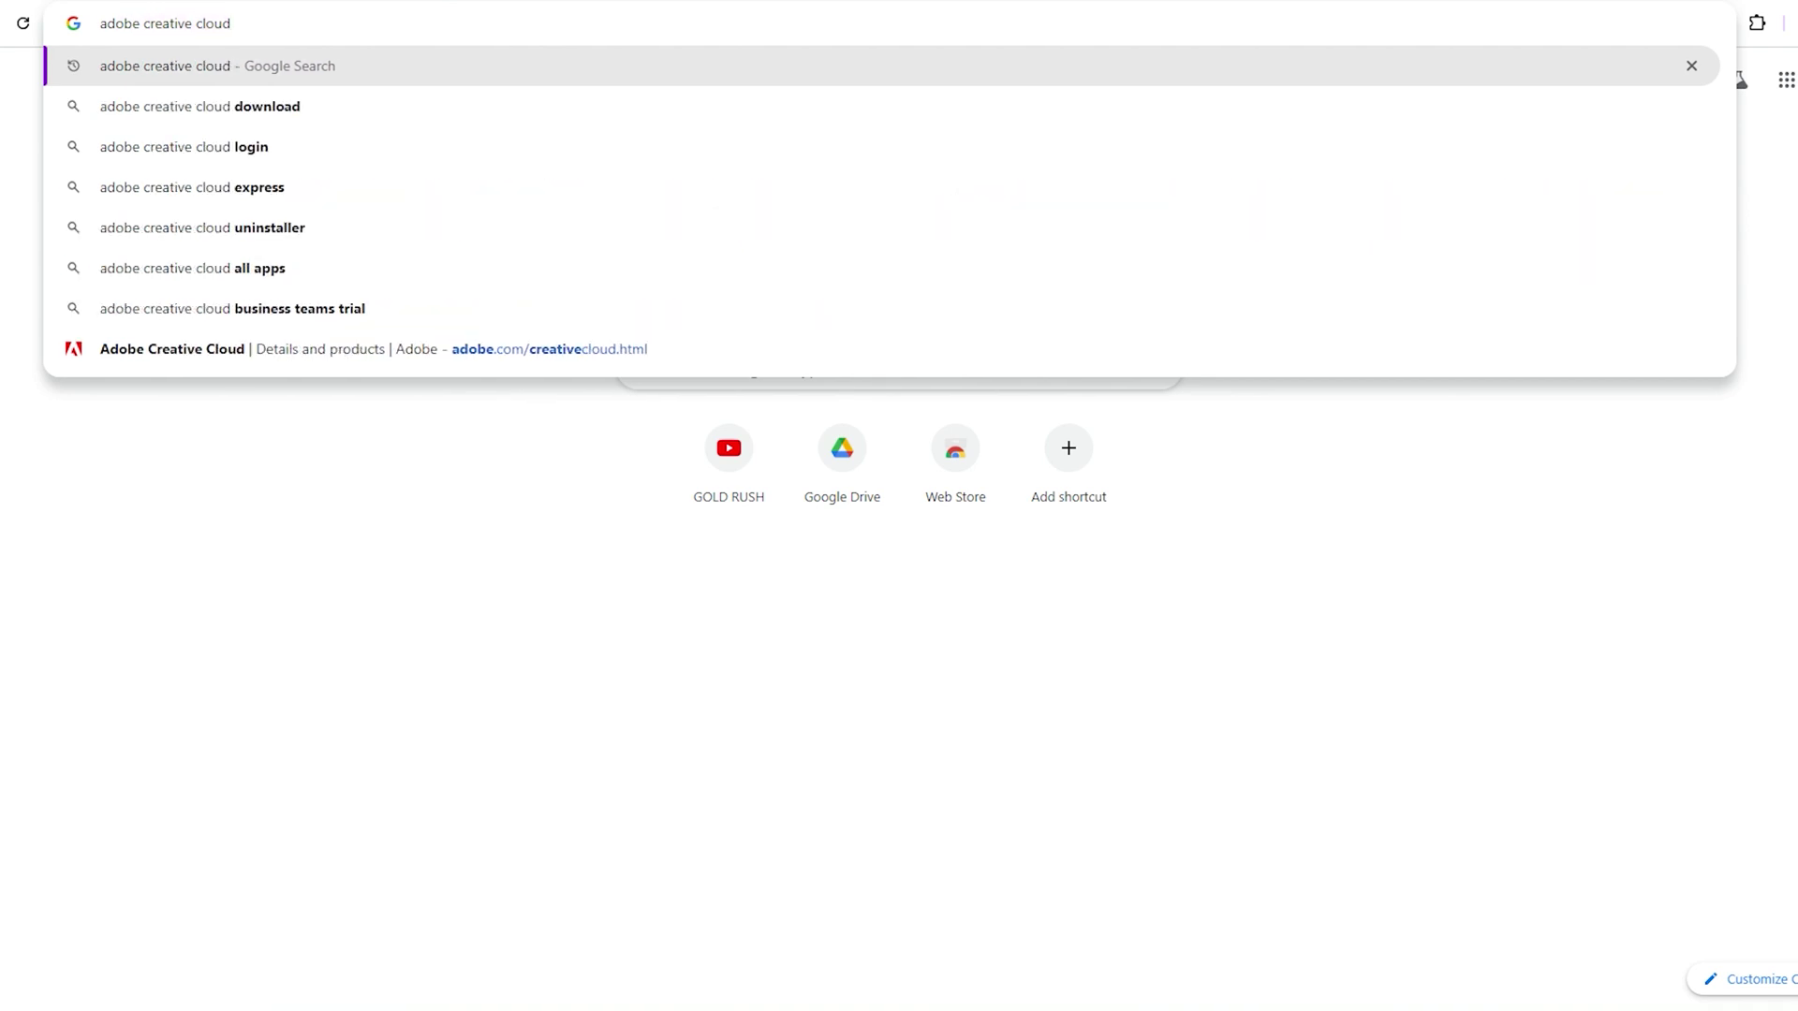
{"action": "type", "text": "app download"}
Step: Search for 'adobe creative cloud app download' in a new tab
{"action": "key", "text": "Return"}
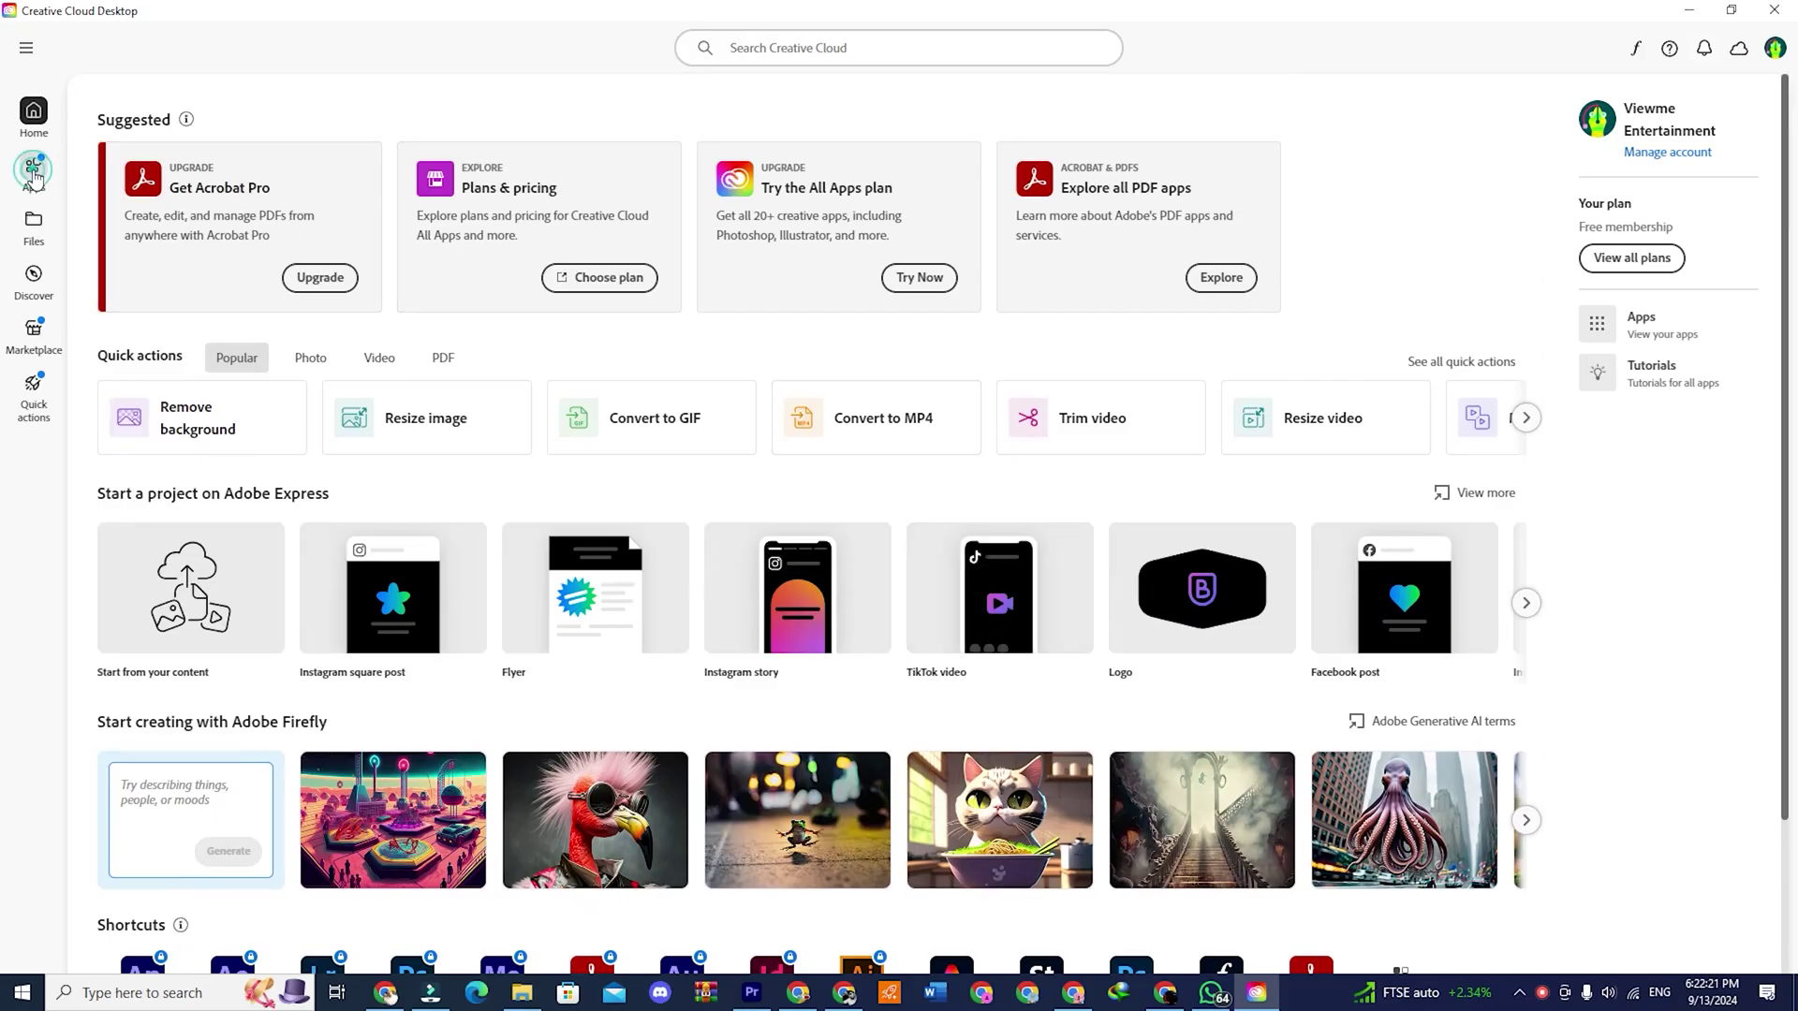
{"action": "scroll", "coordinate": [1312, 380], "scroll_direction": "down", "scroll_amount": 3}
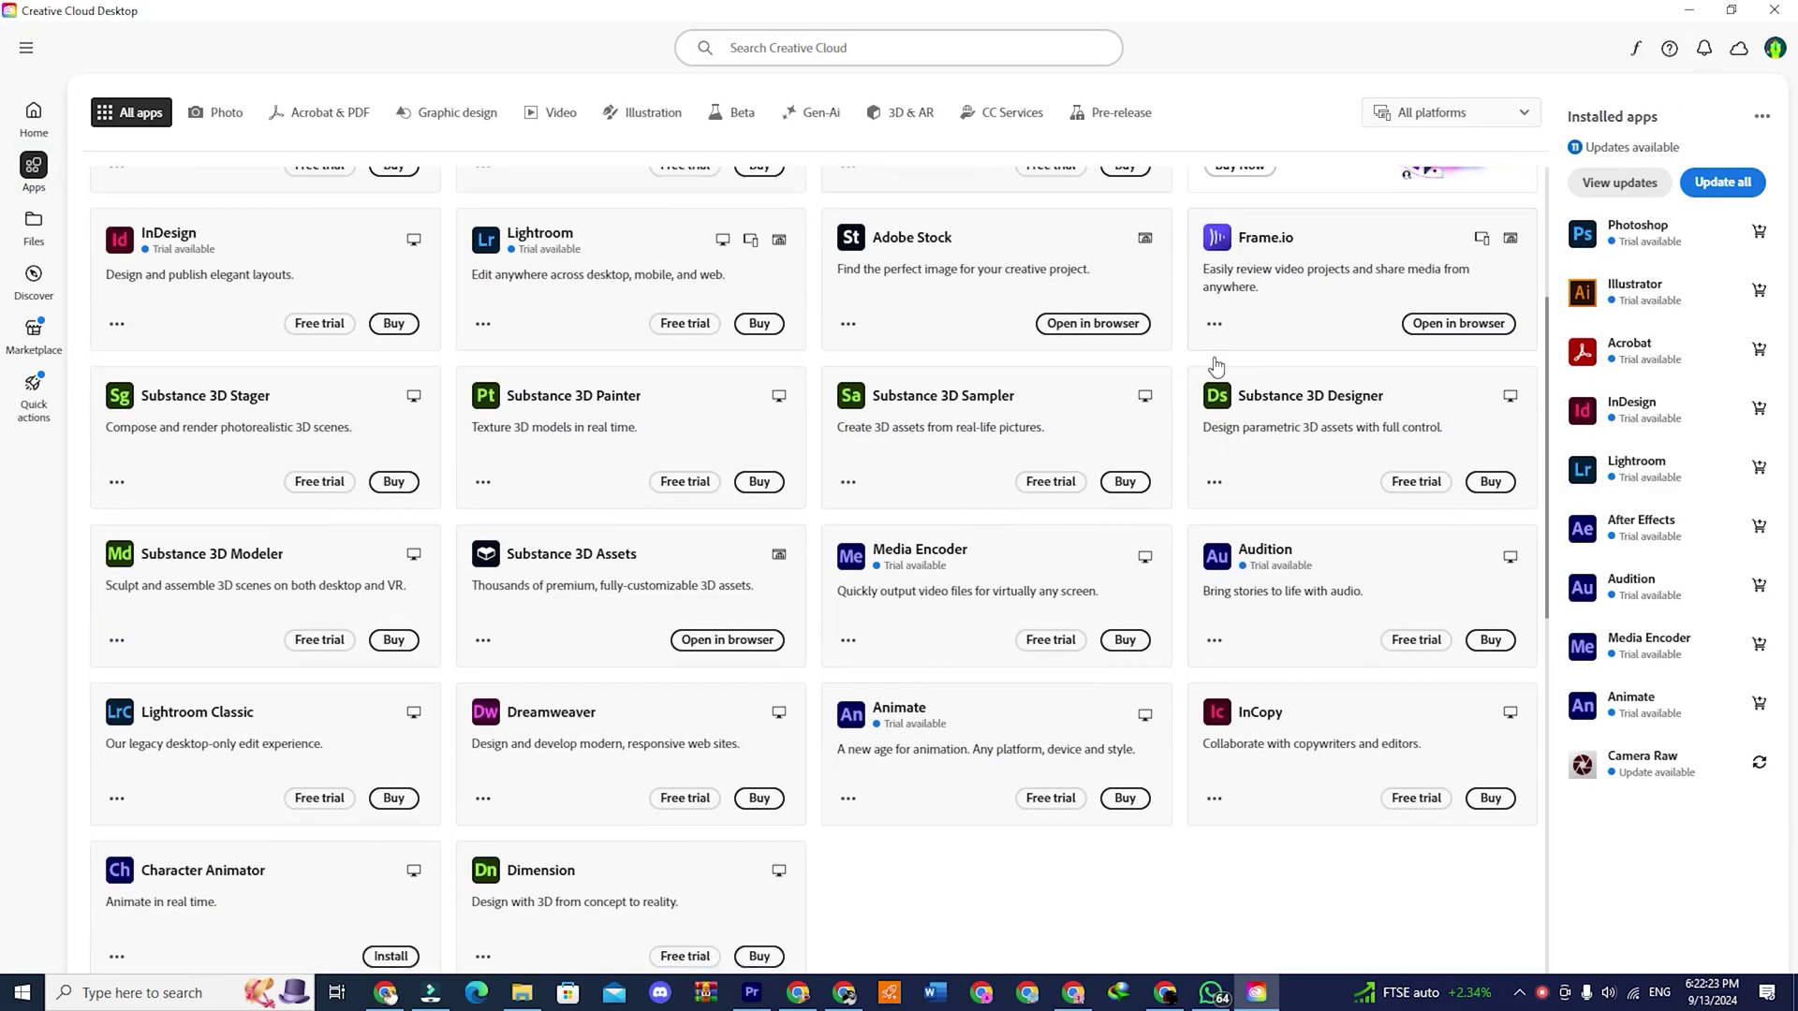
{"action": "scroll", "coordinate": [1312, 381], "scroll_direction": "down", "scroll_amount": 5}
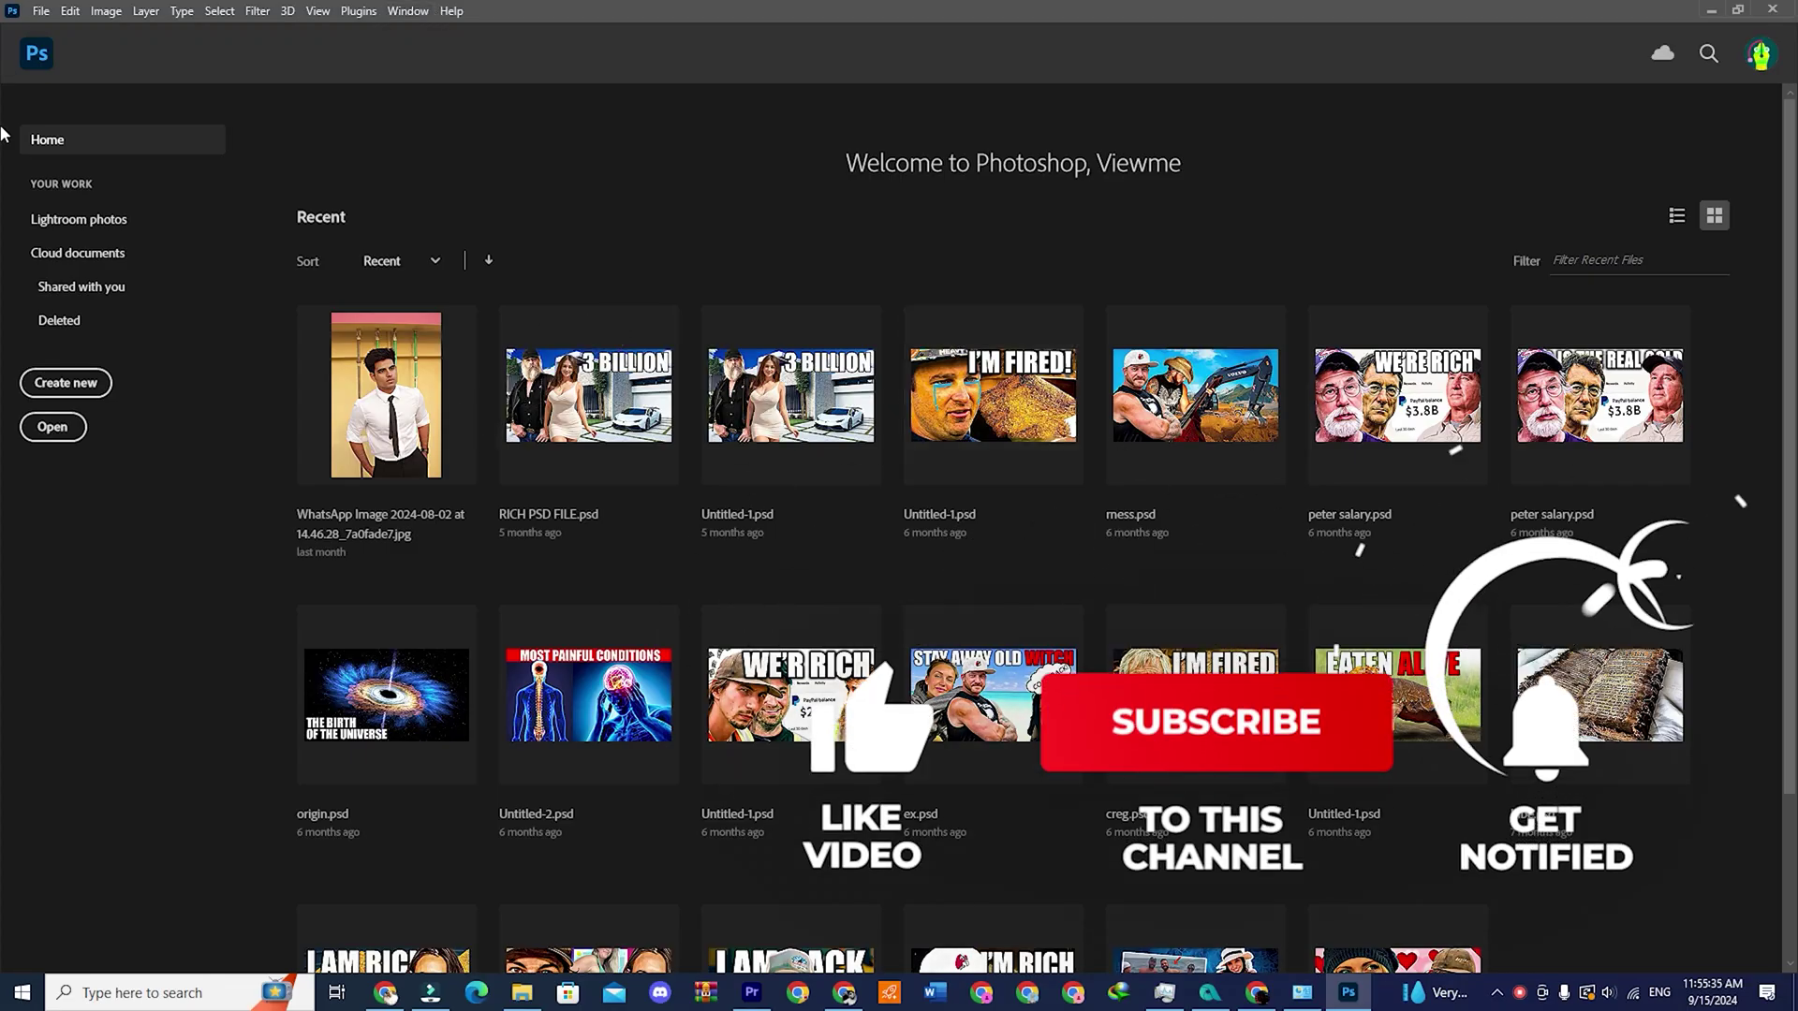
Step: Create a new document using the 1920 × 1080 preset
{"action": "left_click", "coordinate": [66, 382]}
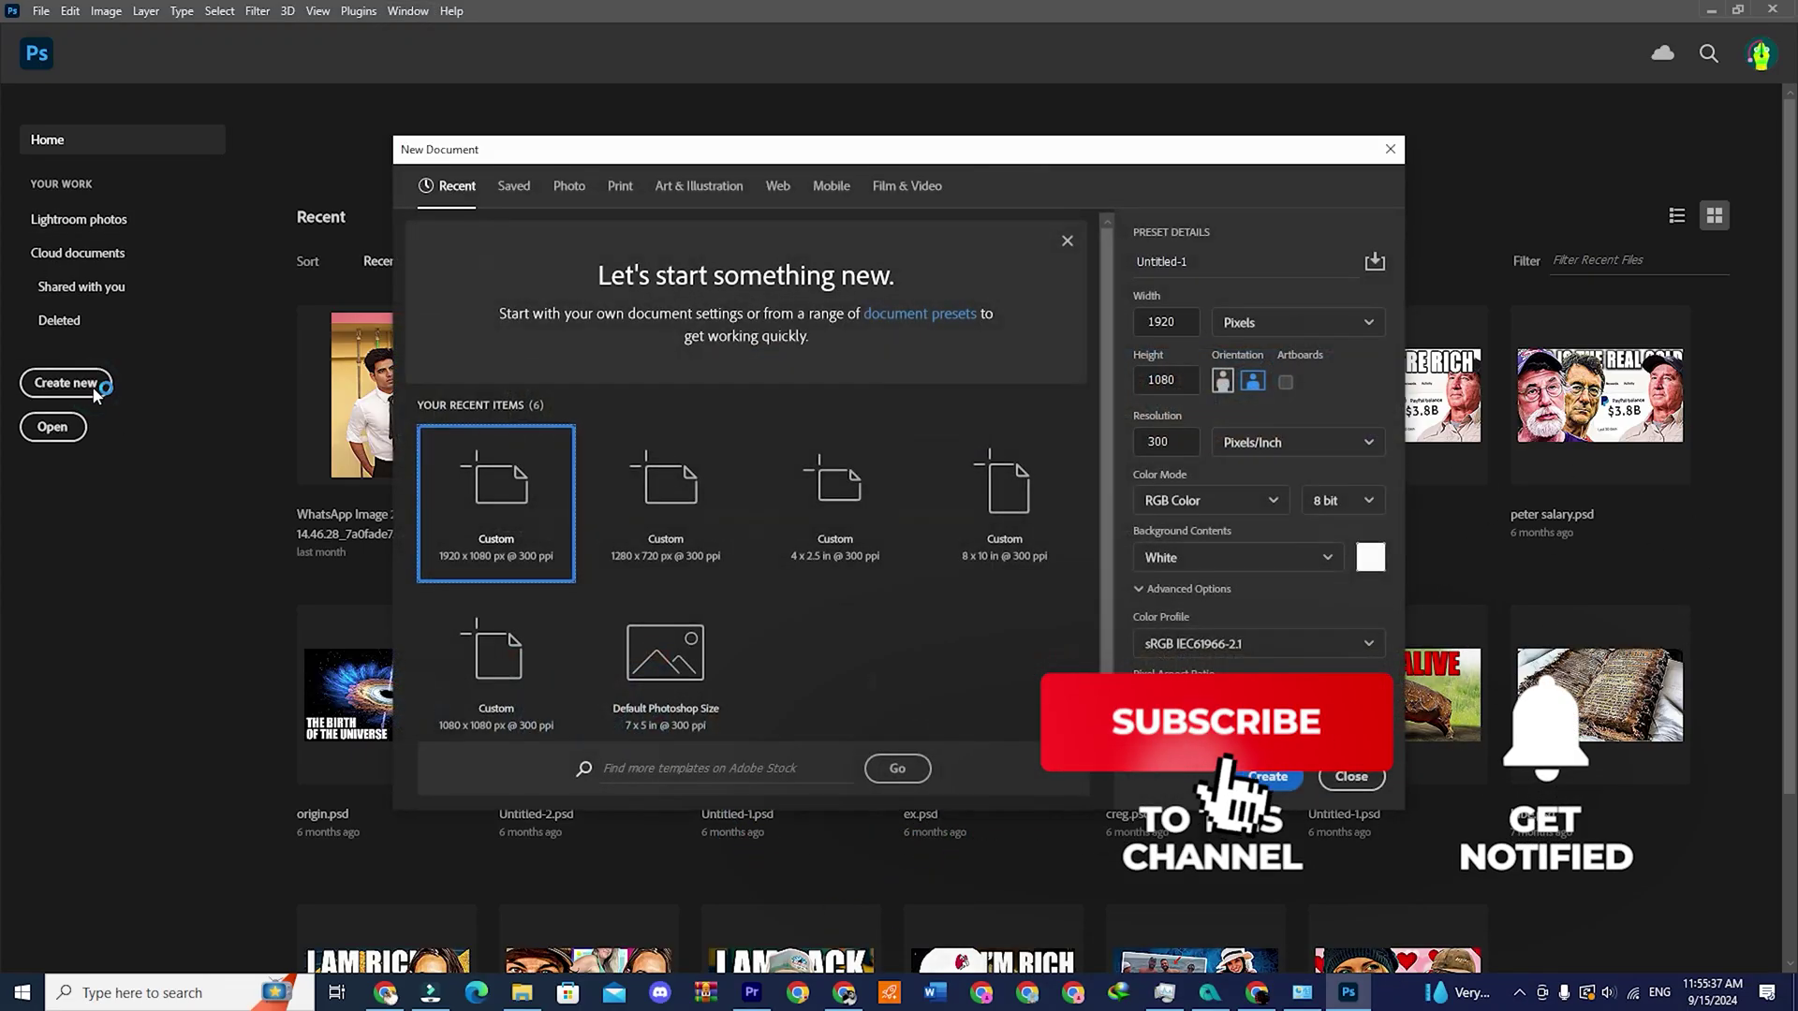
{"action": "left_click", "coordinate": [1274, 780]}
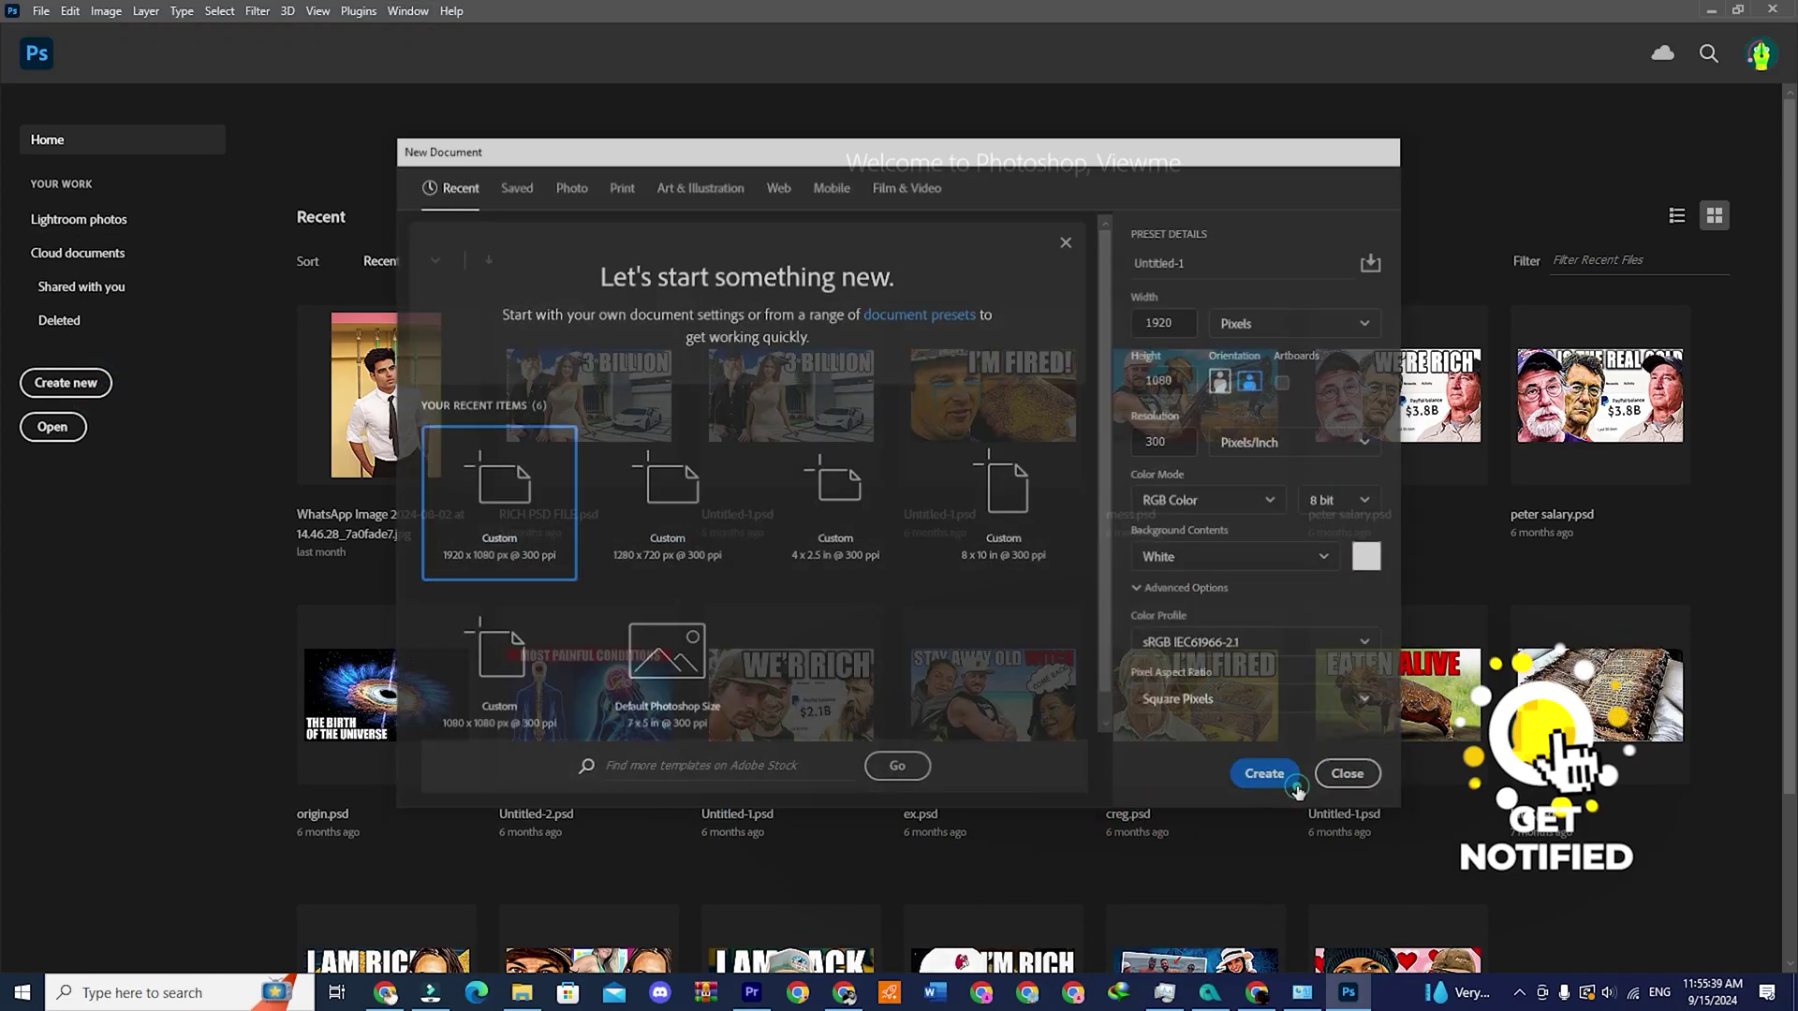